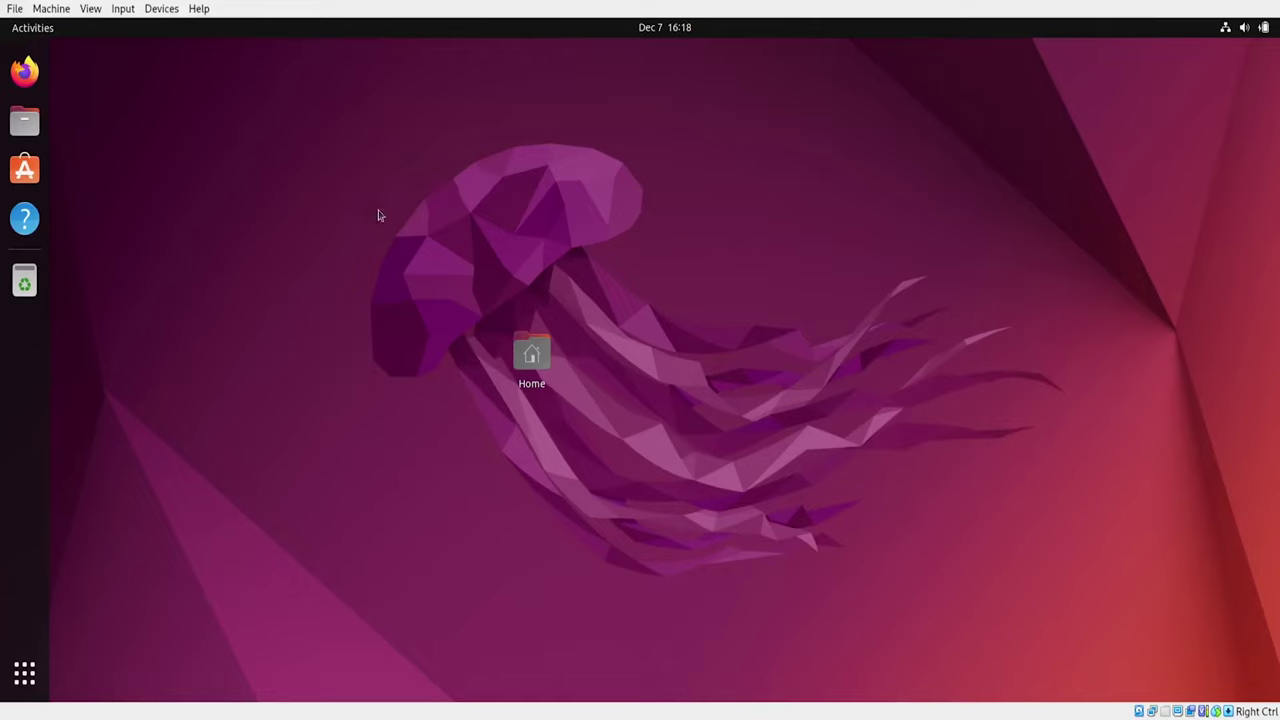
Step: Open a terminal and launch the UEFITool program from the home directory
left_click(24, 673)
type("term")
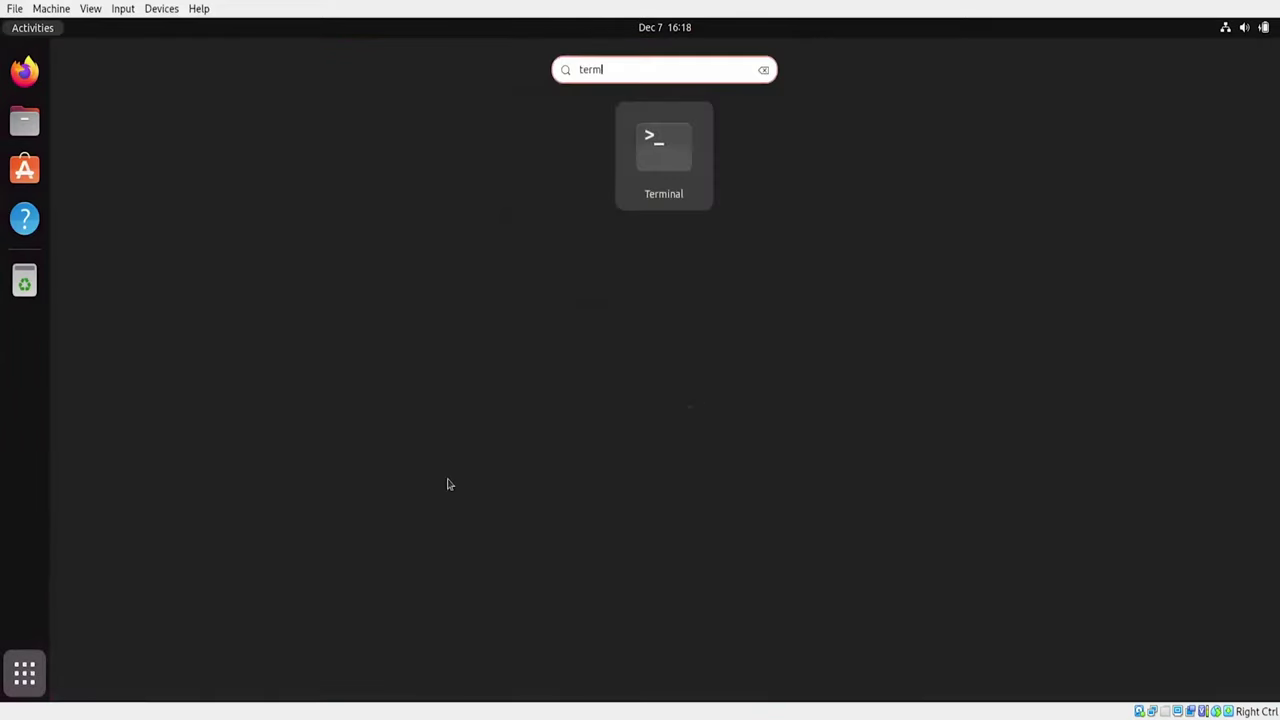
key("Return")
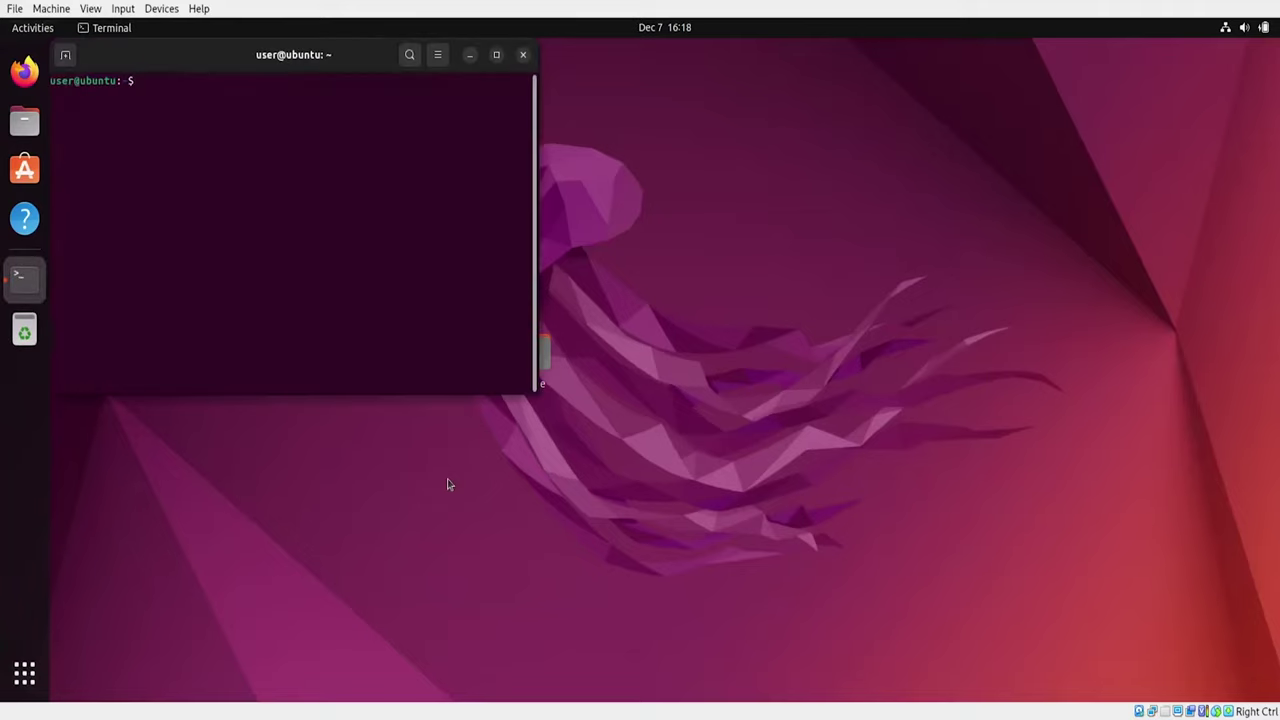
type("./UEFI")
key("Tab")
key("Return")
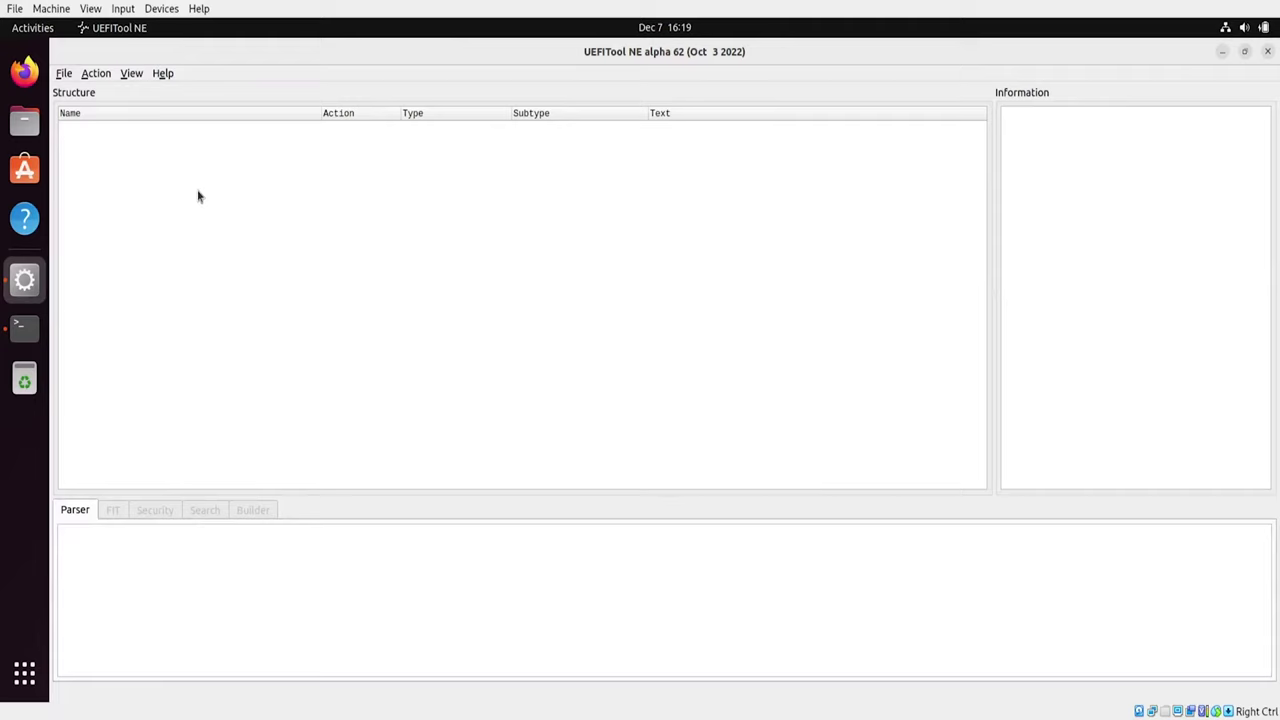
Step: Open the firmware image OVMF.fd from the edk2/Build/OvmfX64/DEBUG_GCC5/FV folder
left_click(63, 73)
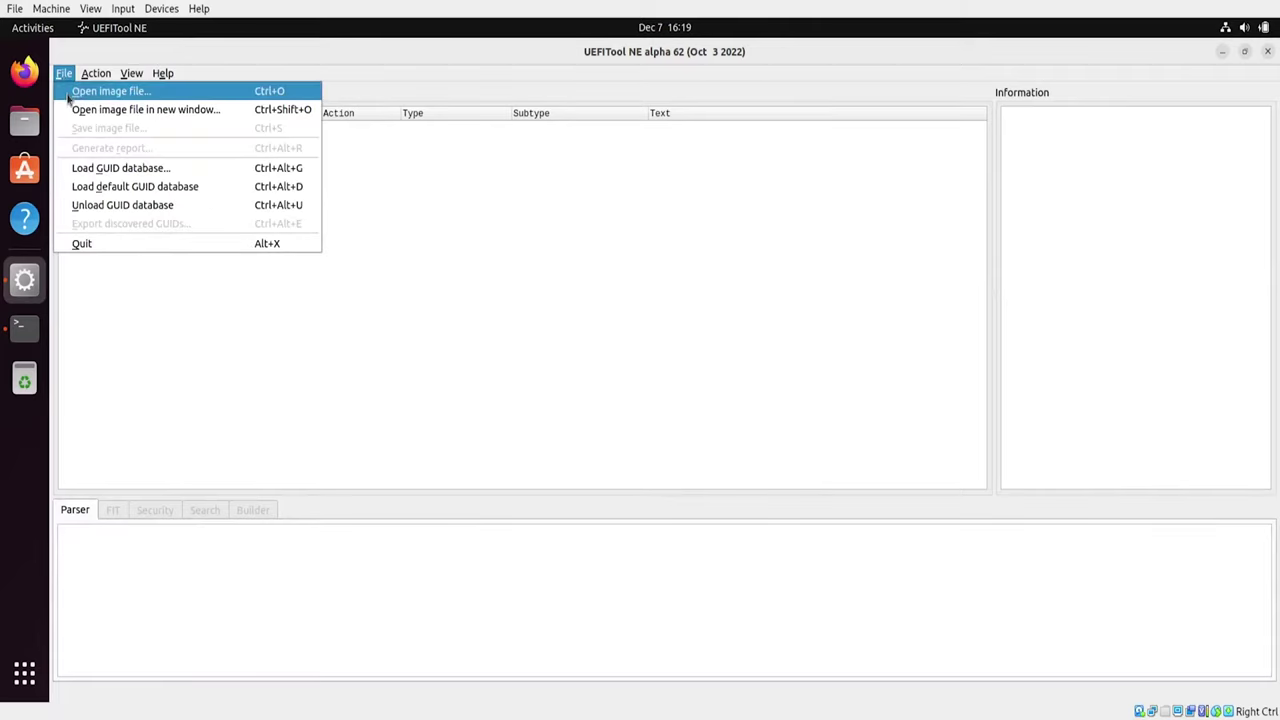
left_click(70, 90)
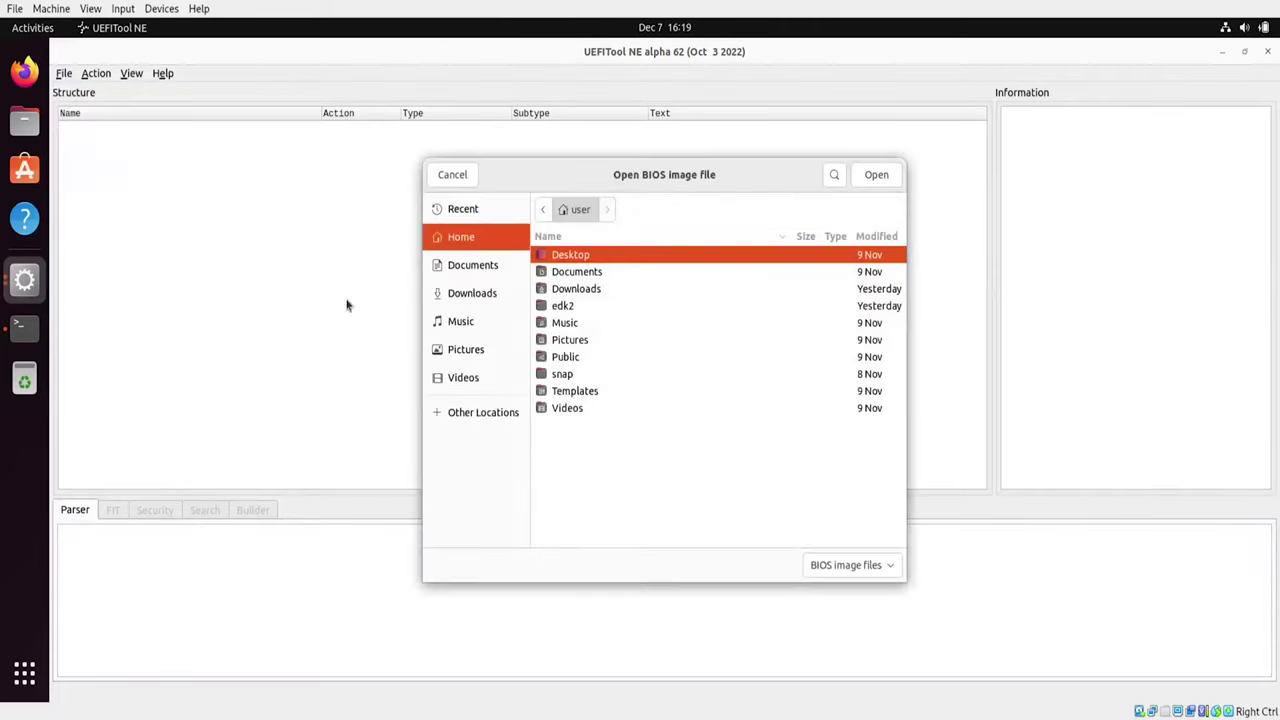
double_click(561, 305)
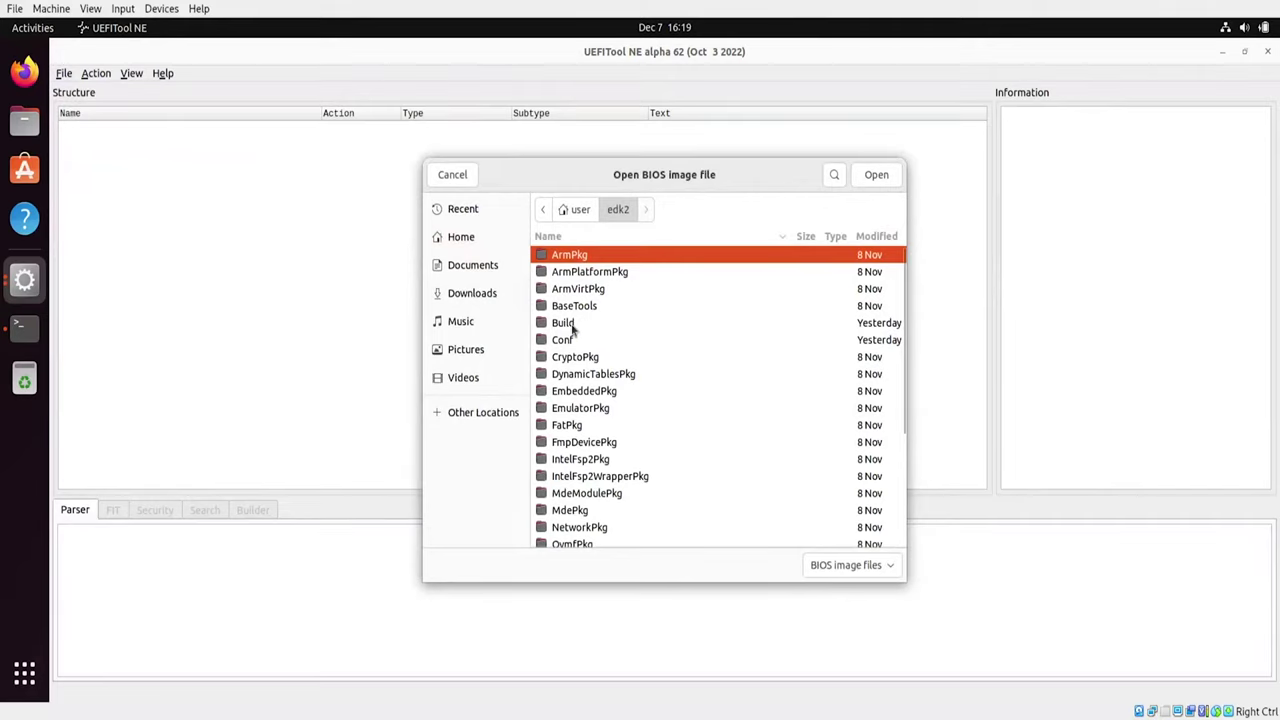
double_click(573, 324)
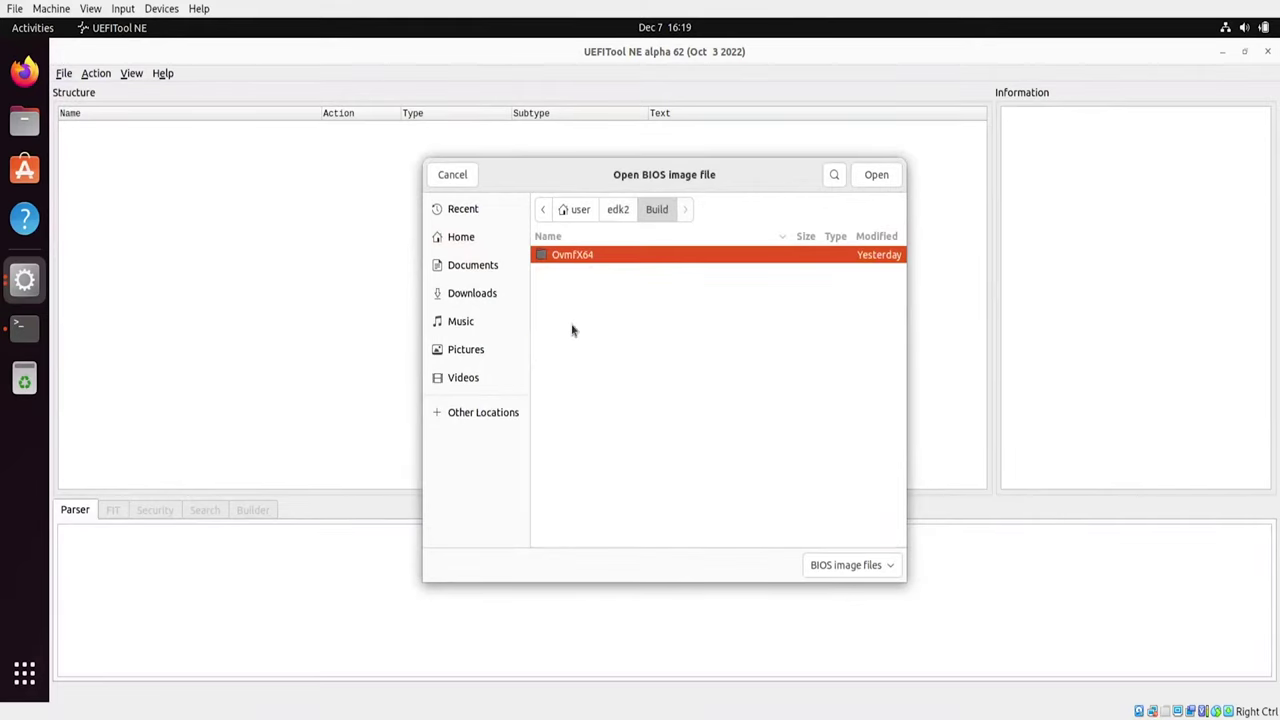
double_click(588, 262)
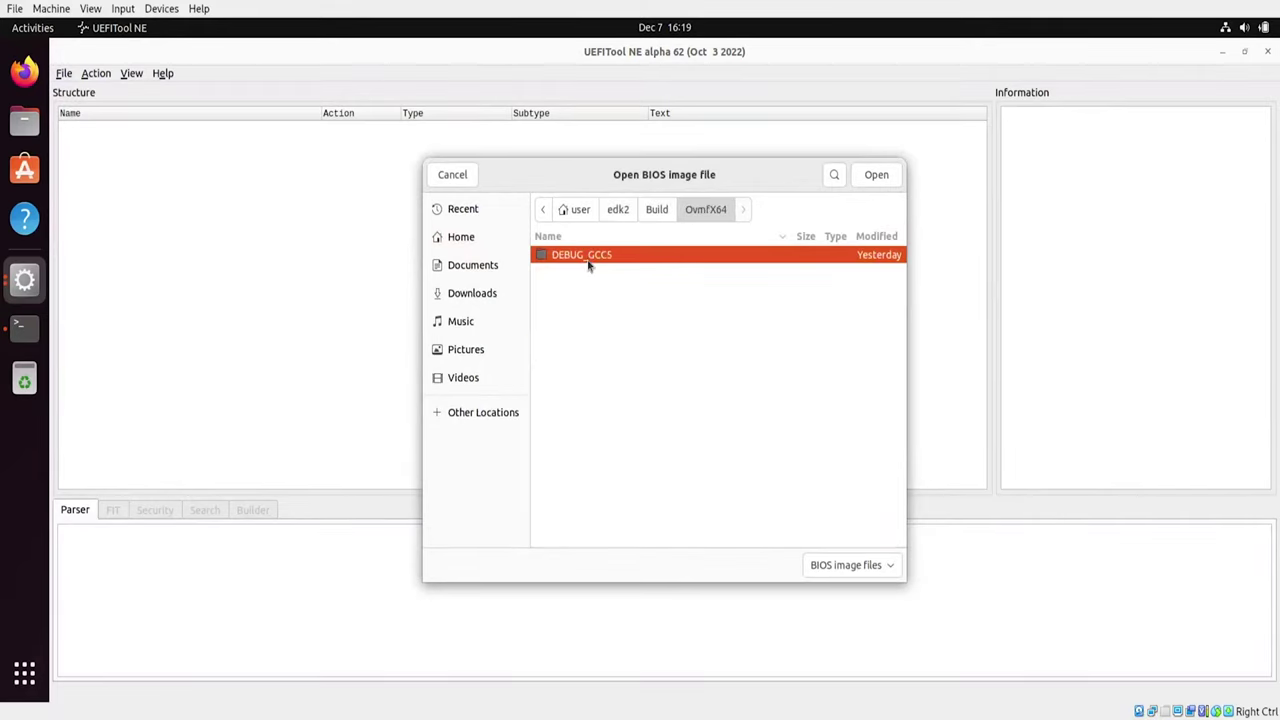
double_click(588, 256)
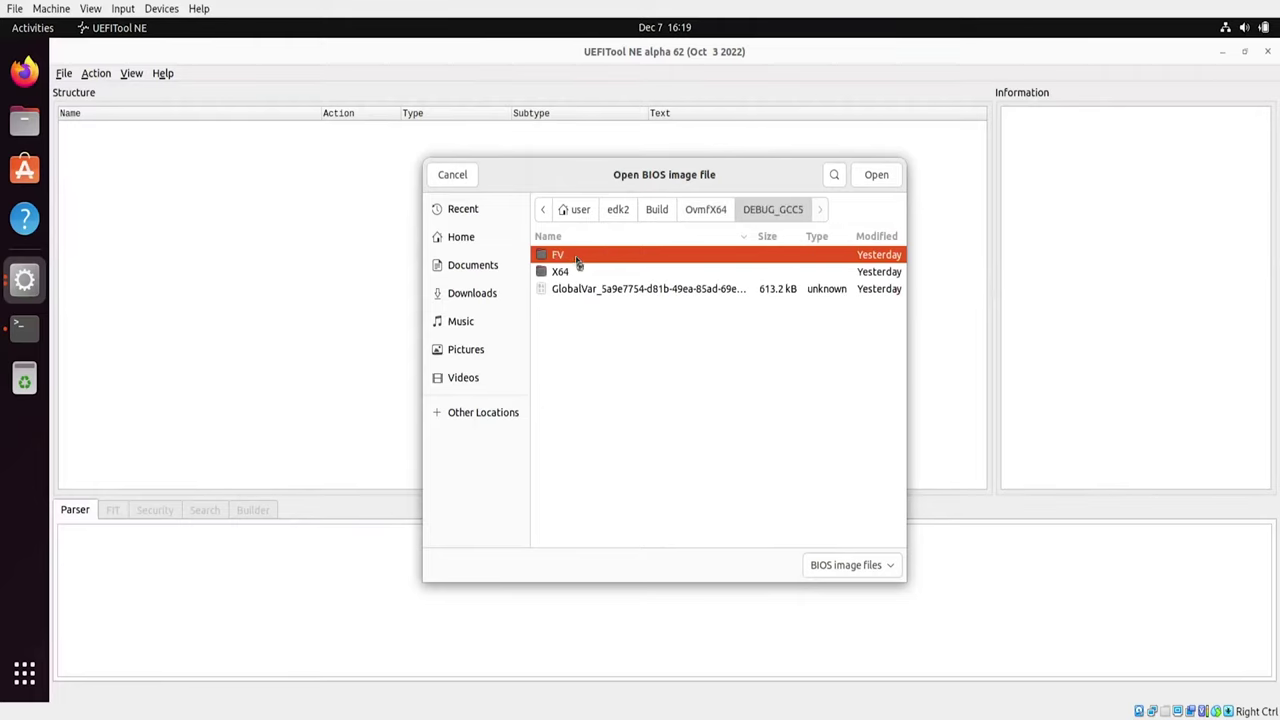
double_click(576, 259)
left_click(576, 289)
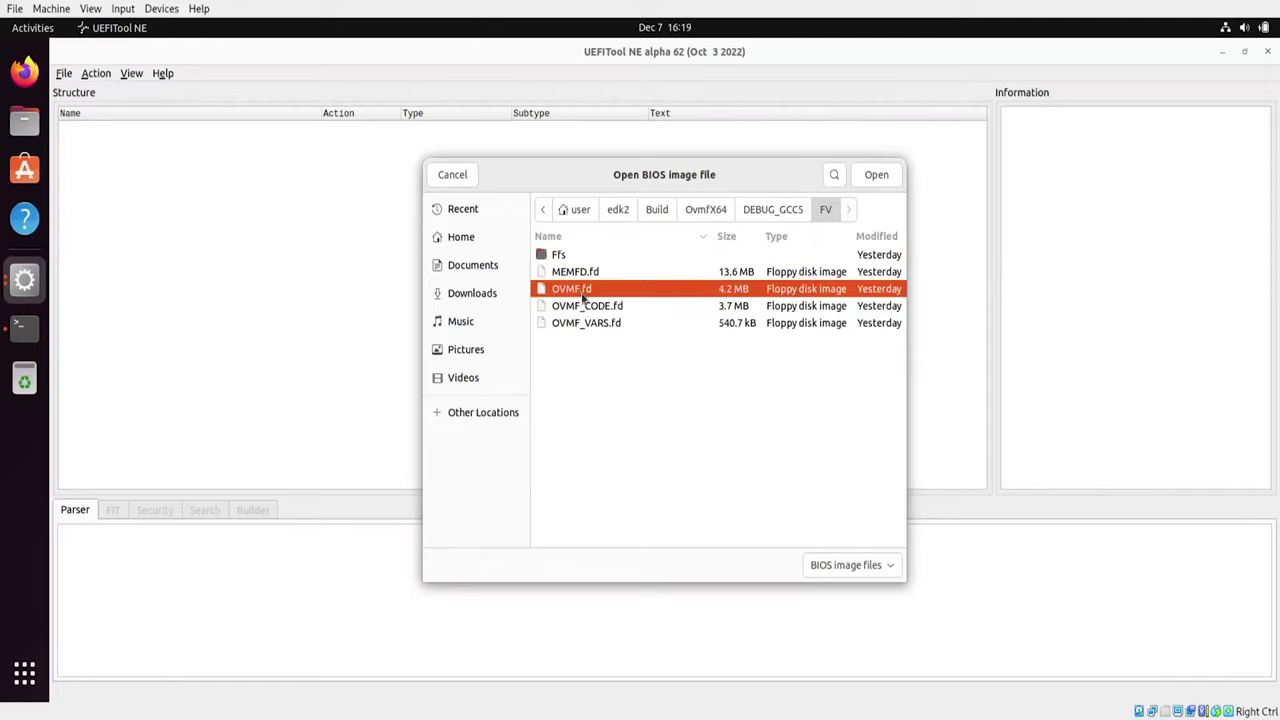
double_click(581, 292)
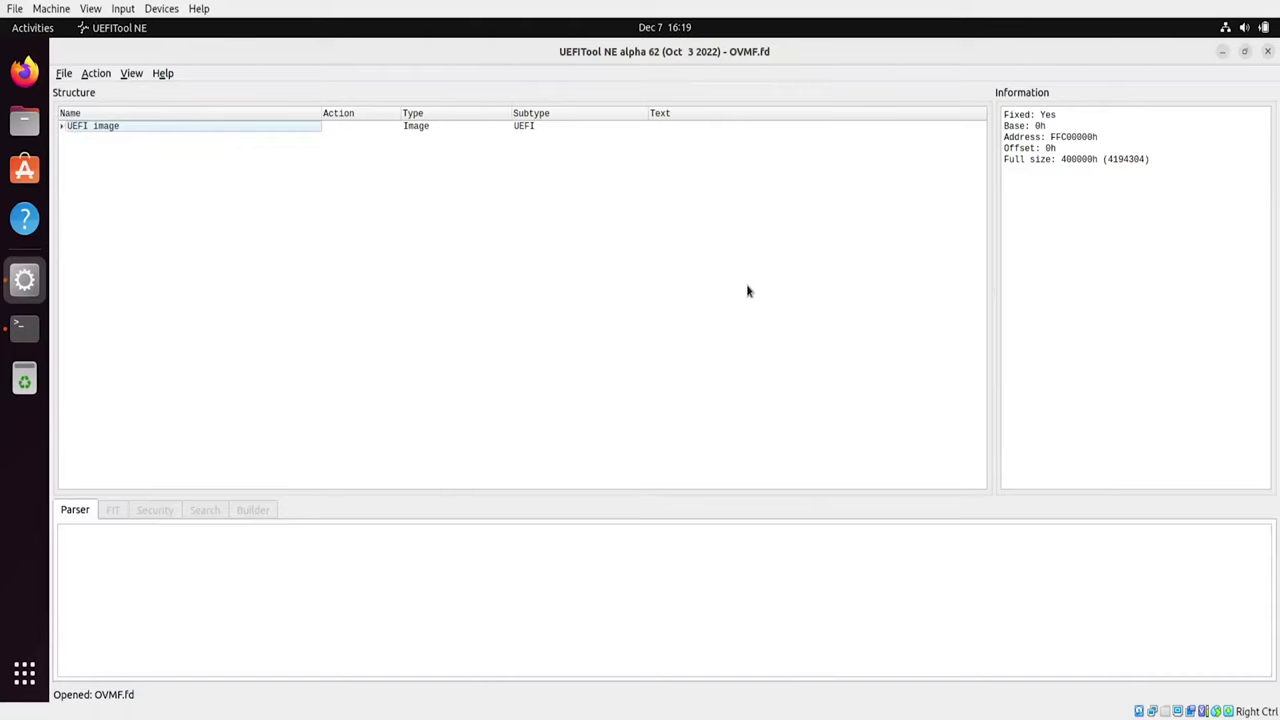
left_click(63, 73)
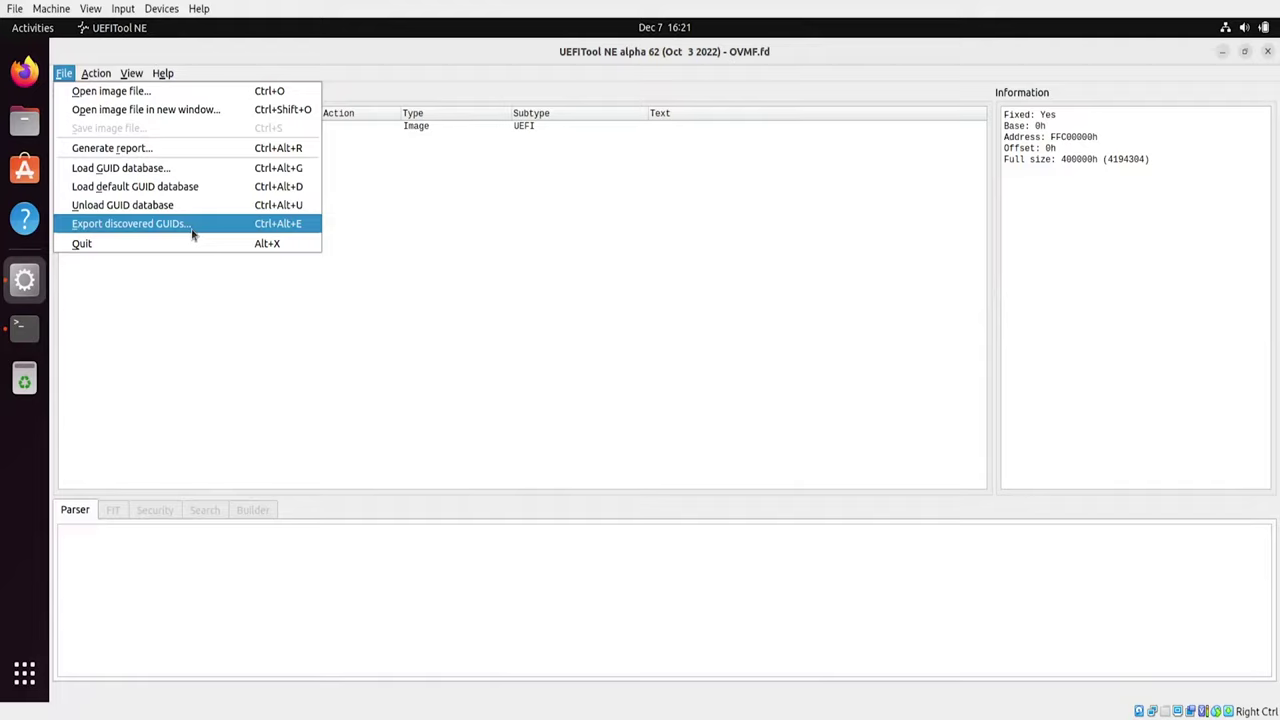
left_click(247, 298)
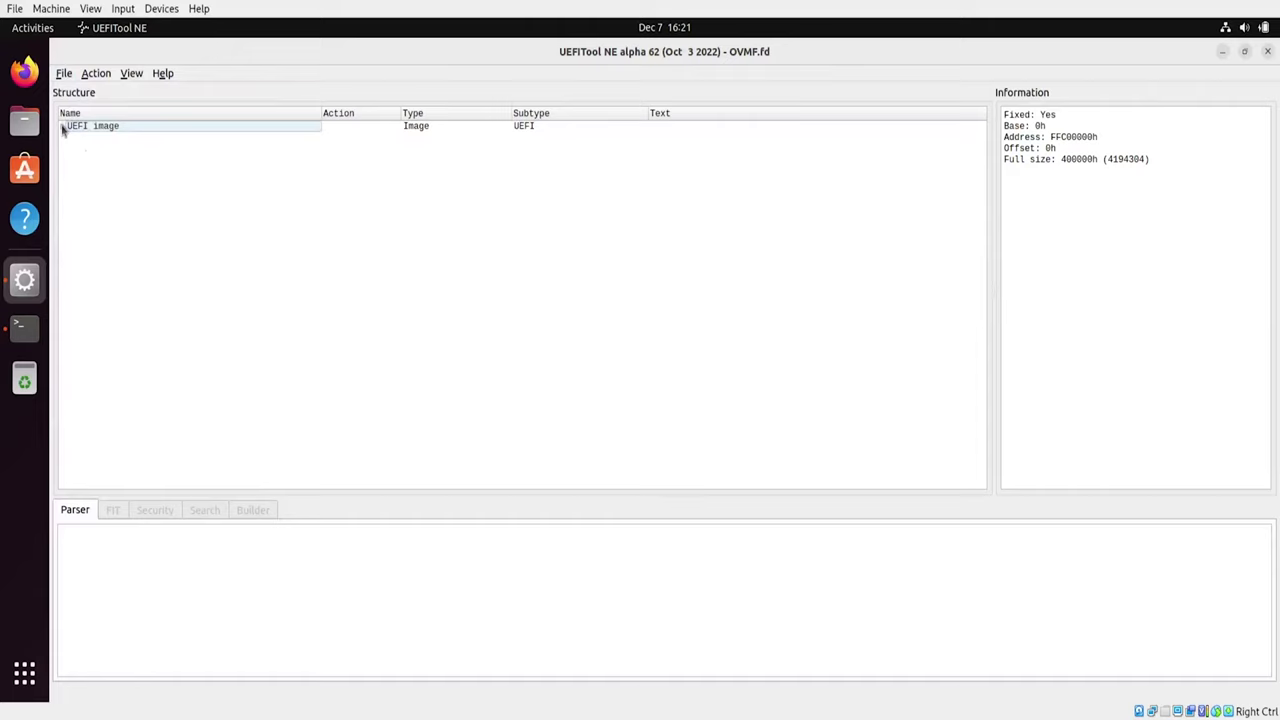
Step: Expand the UEFI image and examine the contents and details of the EfiSystemNvDataFvGuid NVRAM volume
left_click(62, 126)
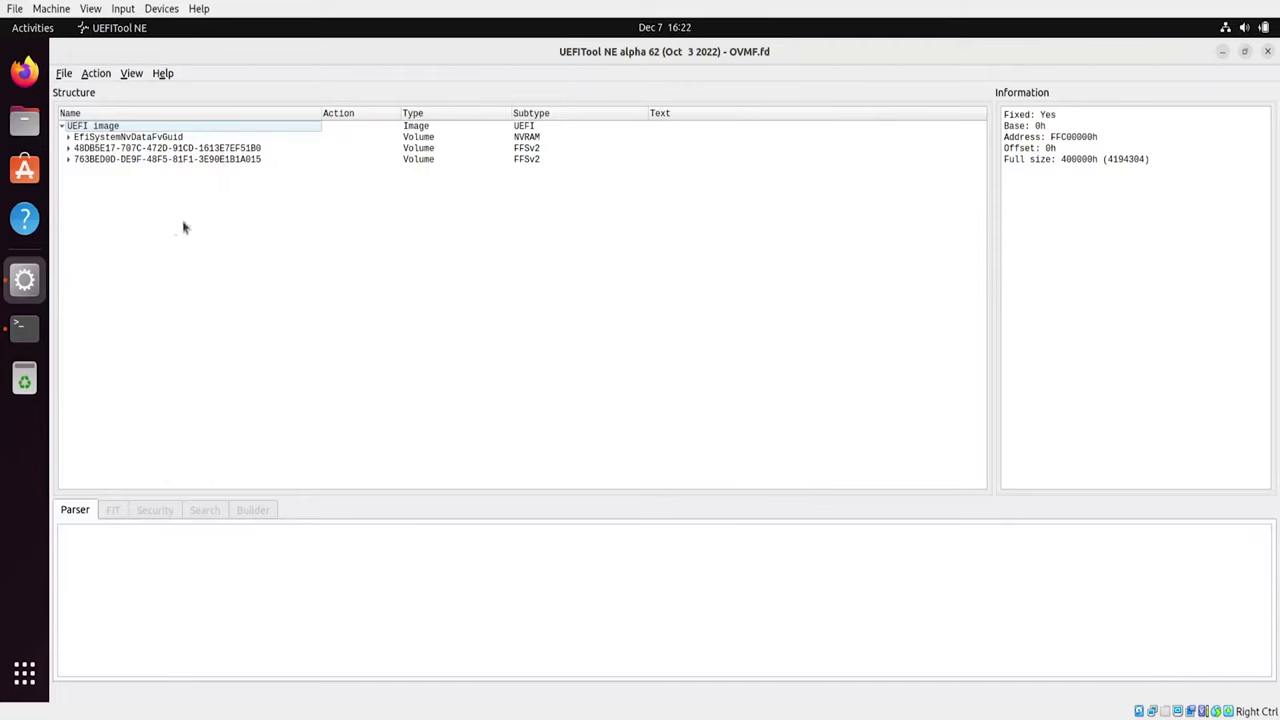
left_click(68, 137)
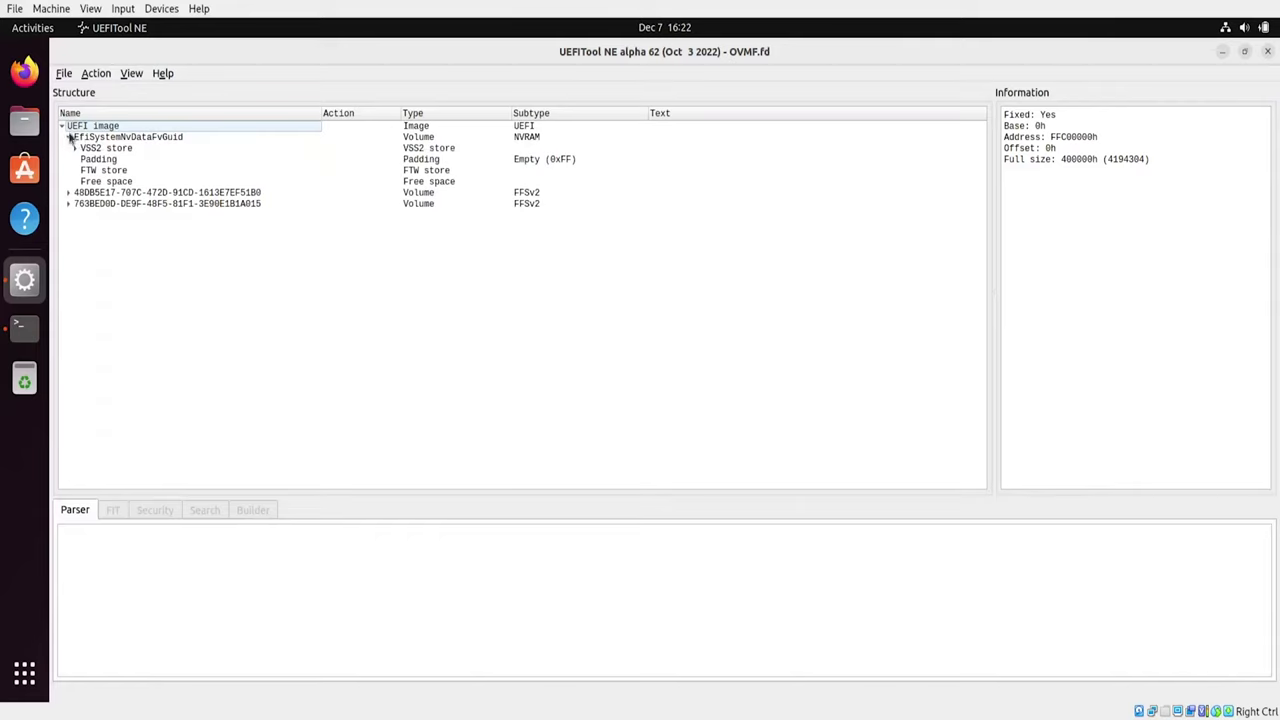
left_click(68, 137)
left_click(105, 141)
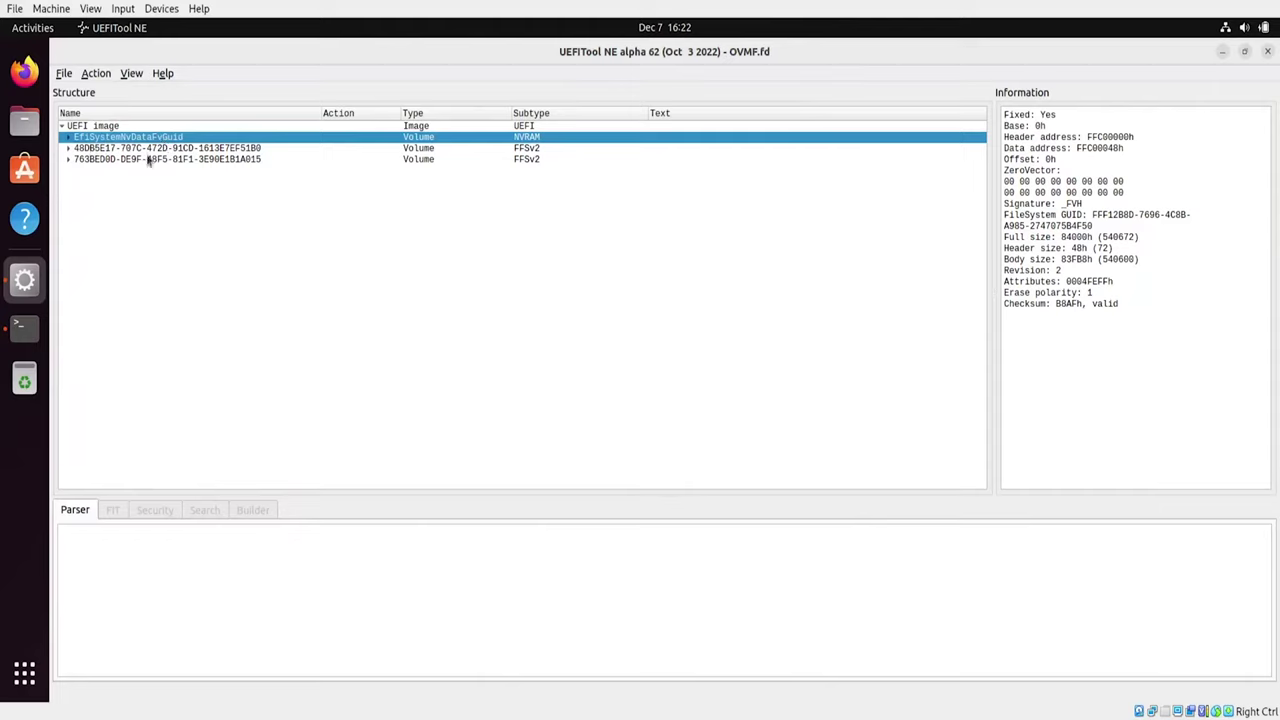
Step: Expand volume 48DB5E17 through LzmaCustomDecompressGuid and its first volume image section to list the PEI files in volume 6938079B
left_click(68, 148)
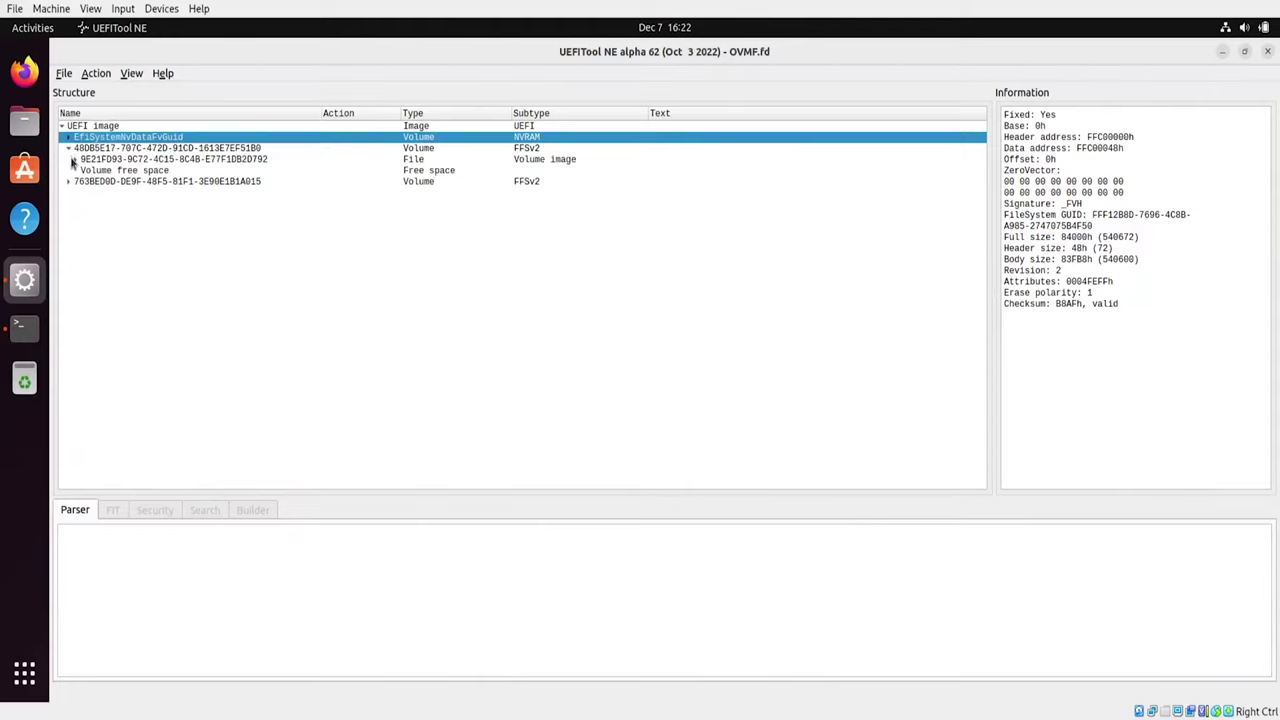
left_click(74, 160)
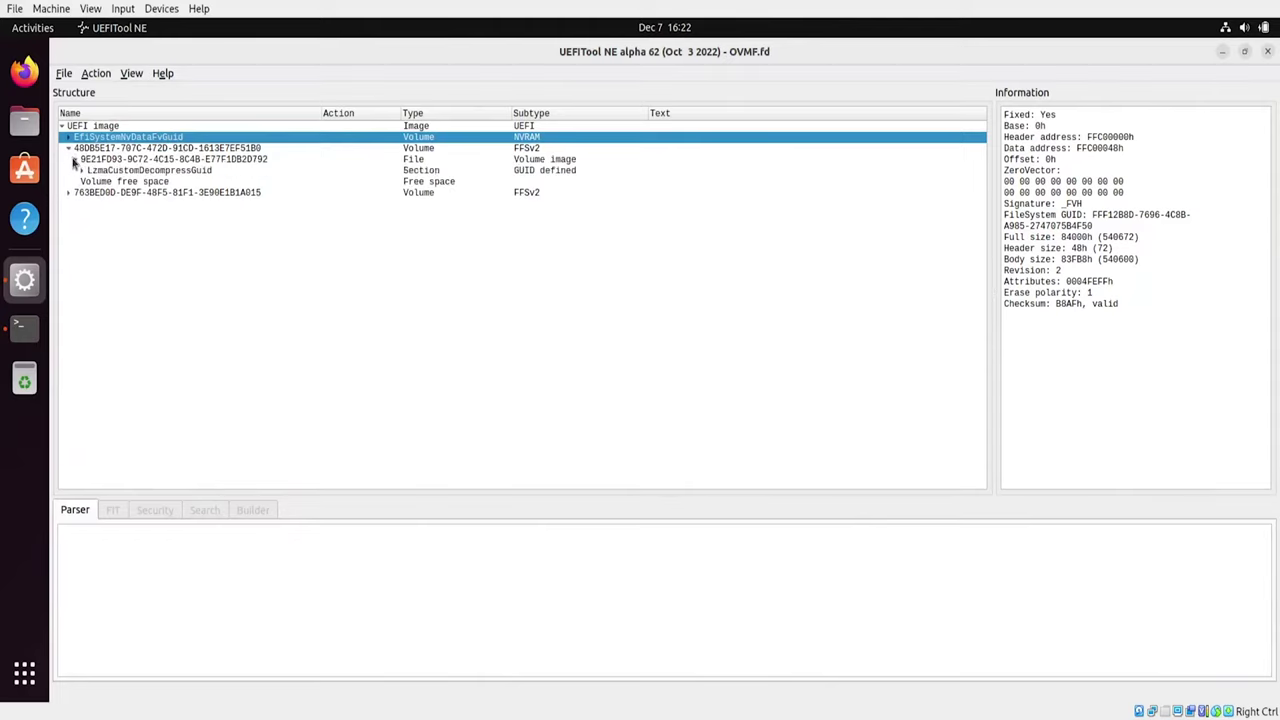
left_click(135, 173)
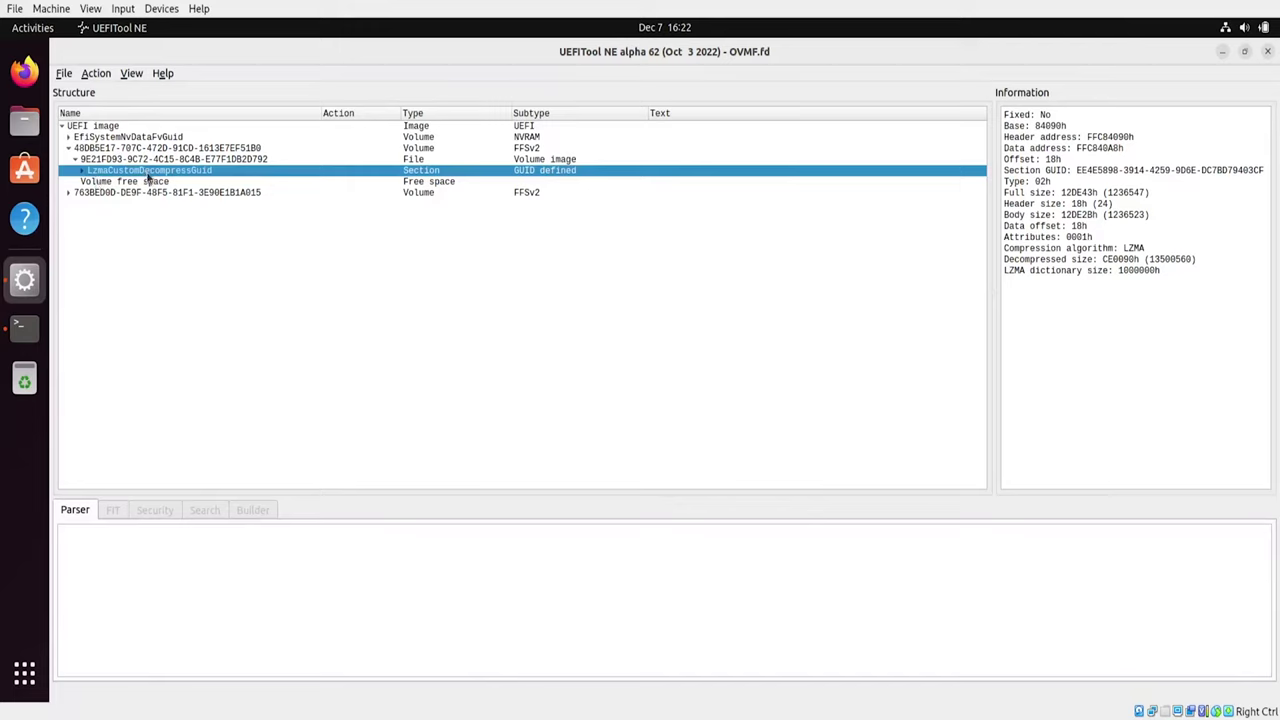
left_click(82, 171)
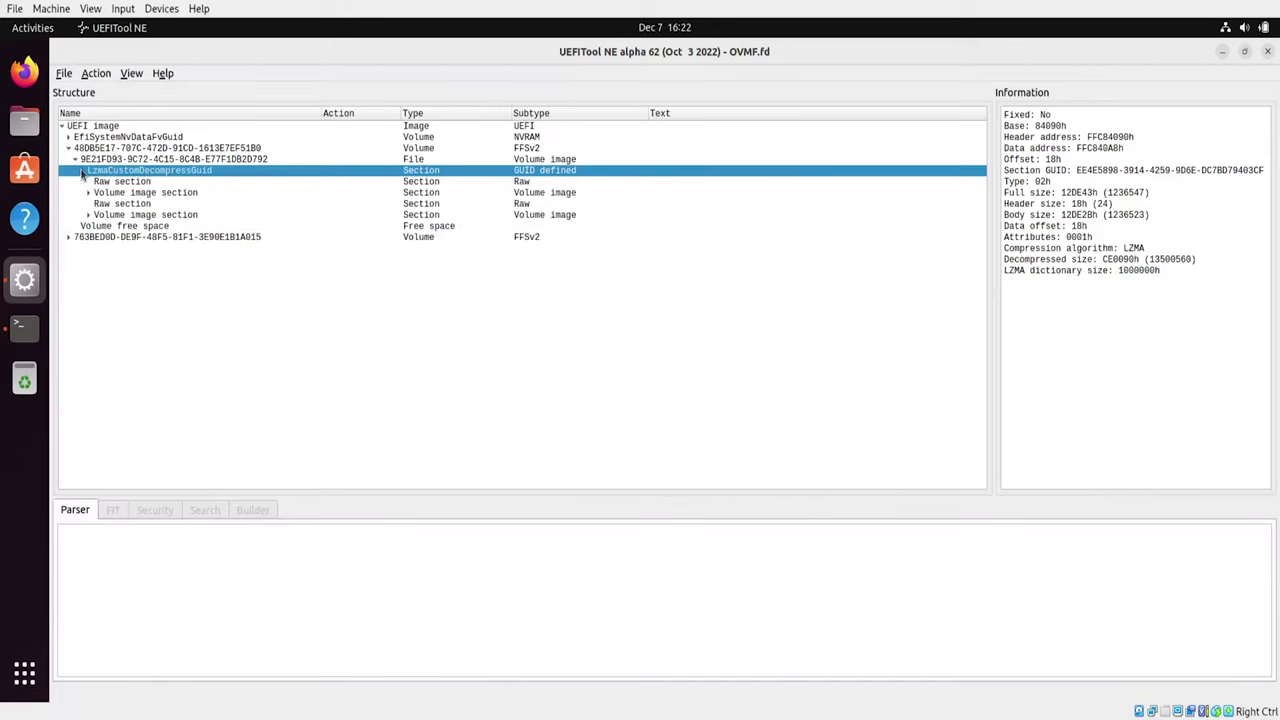
left_click(89, 192)
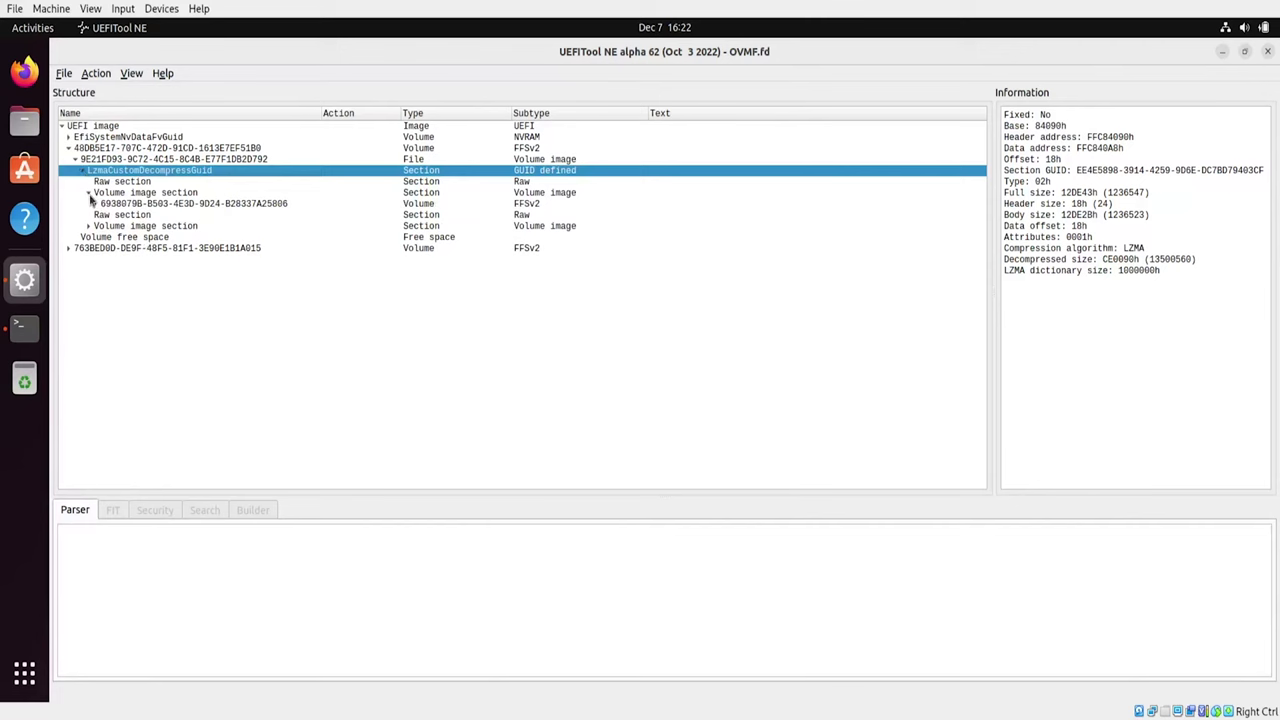
left_click(163, 204)
left_click(96, 204)
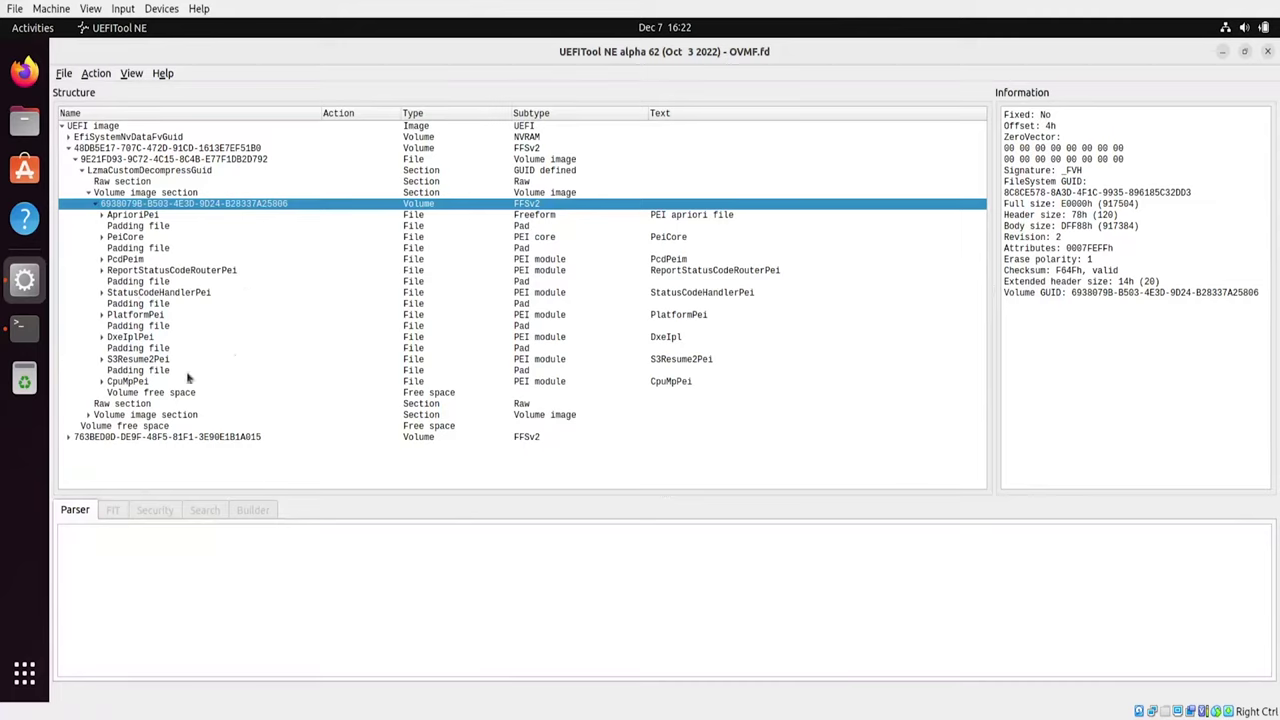
Step: Unload the GUID database and apply the change to the opened image file
left_click(64, 76)
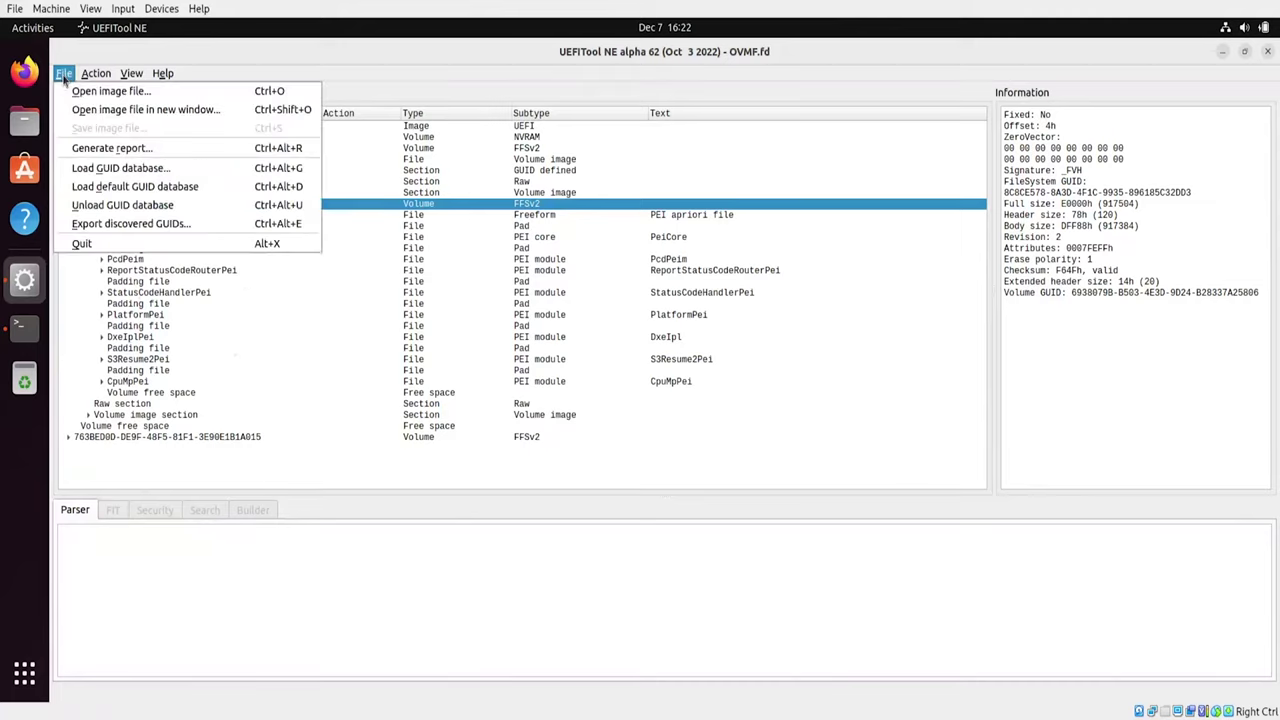
left_click(118, 205)
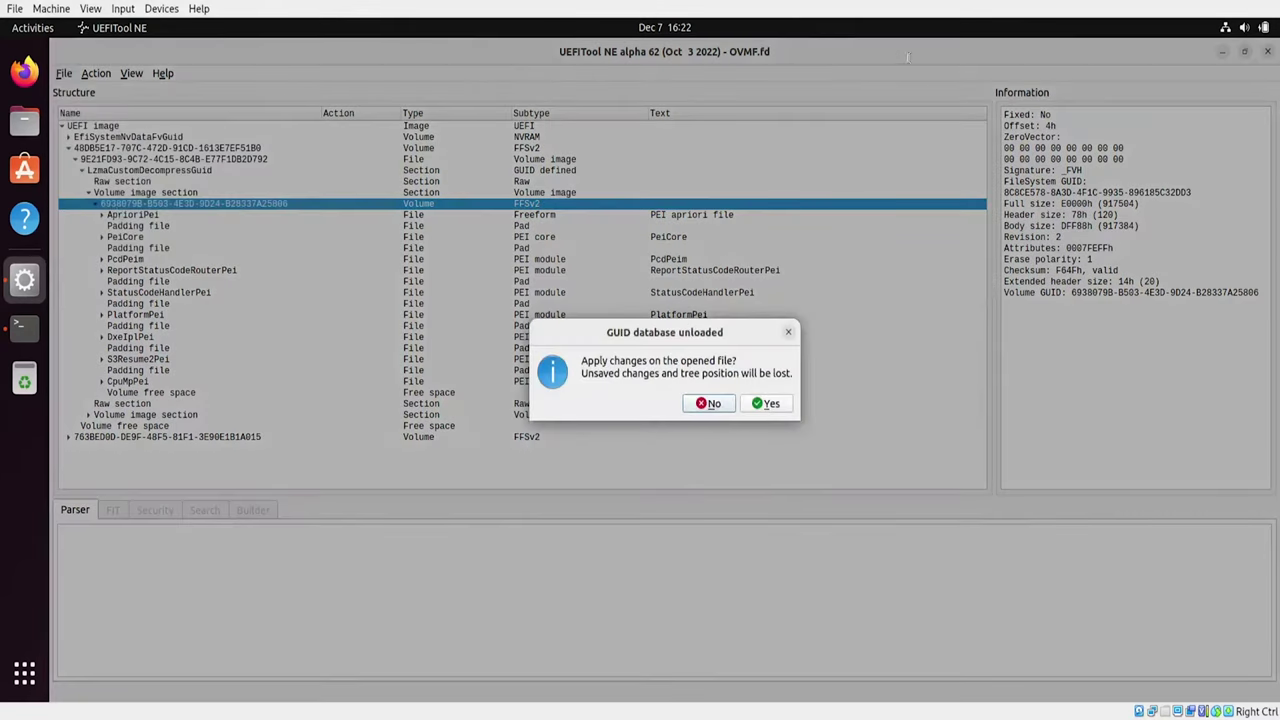
left_click(785, 403)
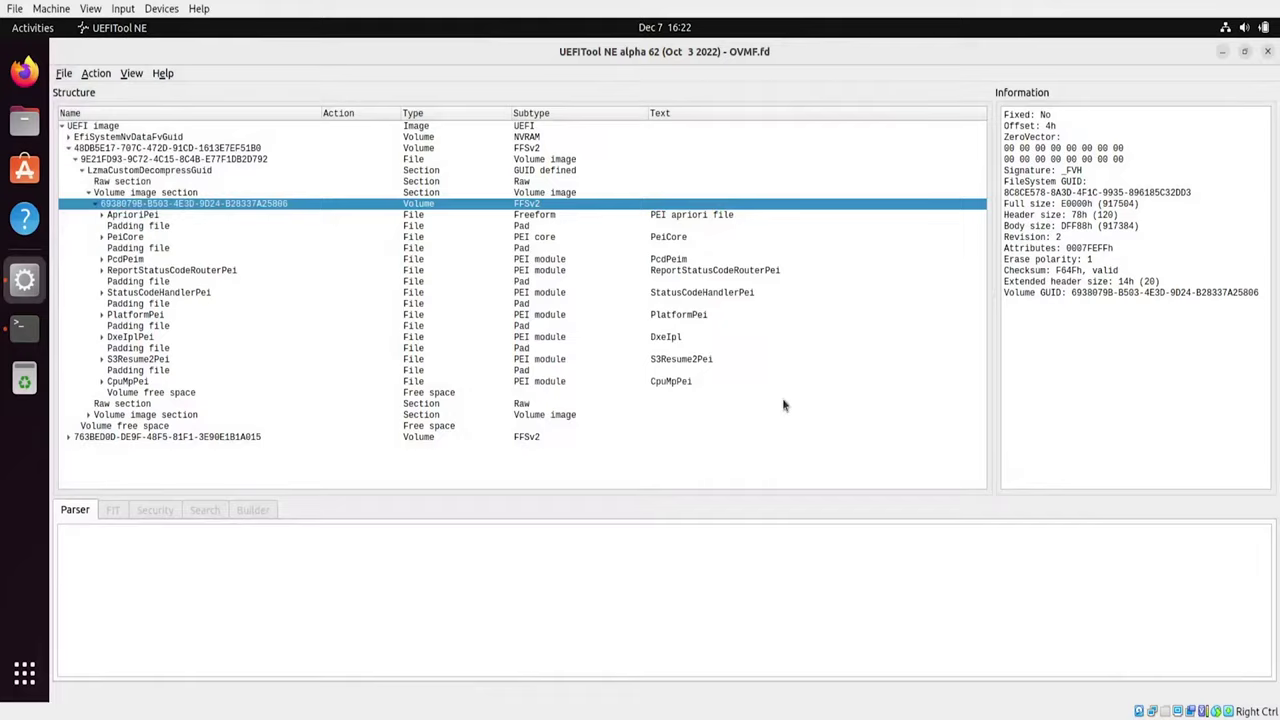
Step: Expand the reloaded UEFI image's NVRAM volume and volume 48DB5E17 down to the PEI files in volume 6938079B
left_click(63, 127)
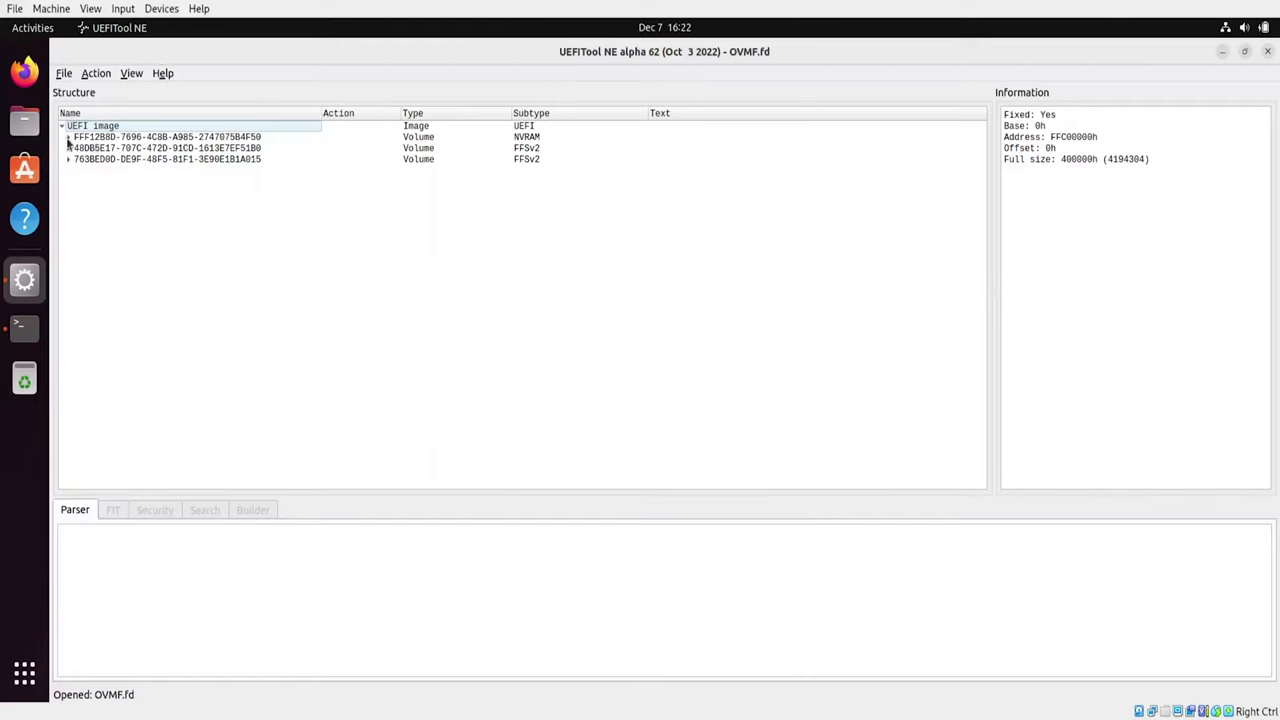
left_click(68, 137)
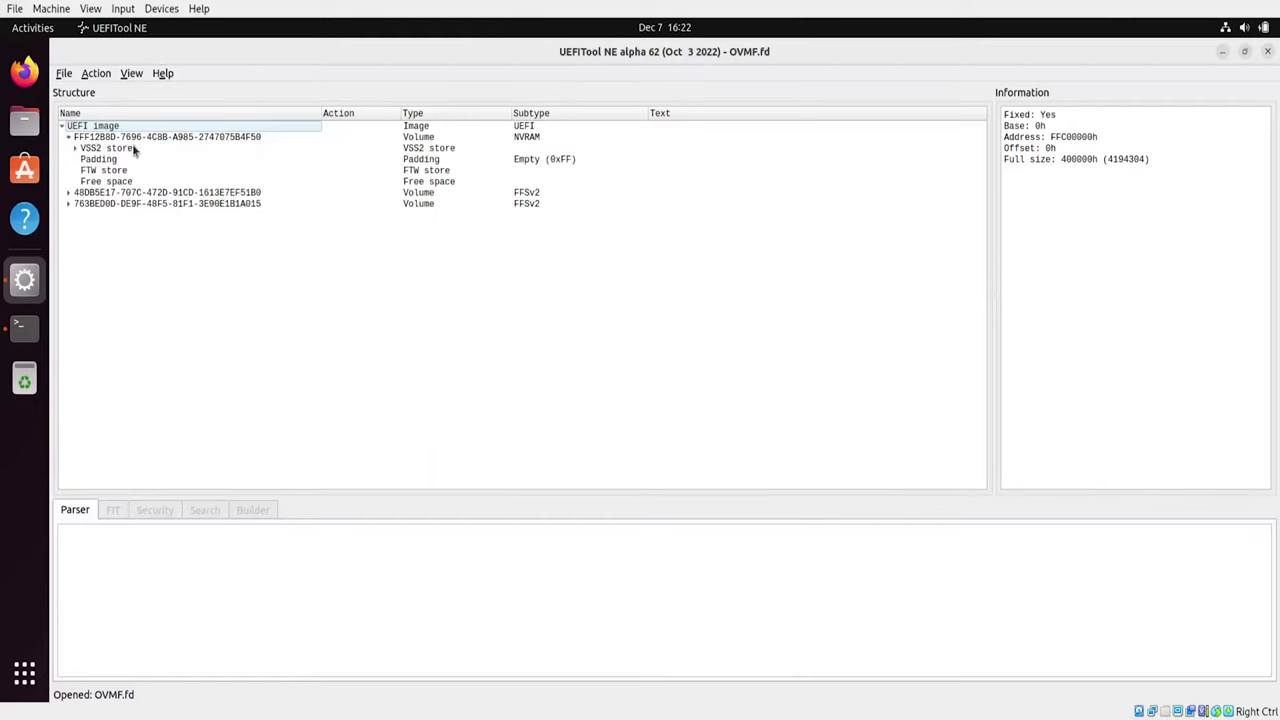
left_click(69, 193)
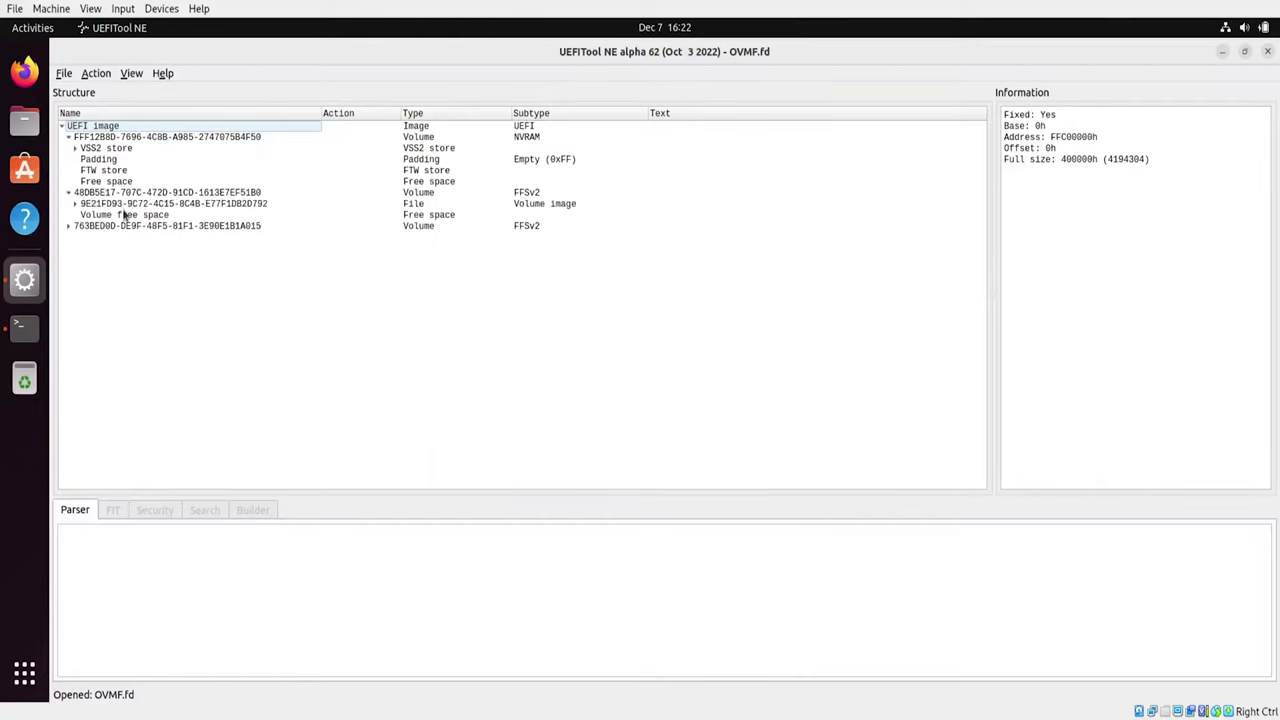
left_click(76, 204)
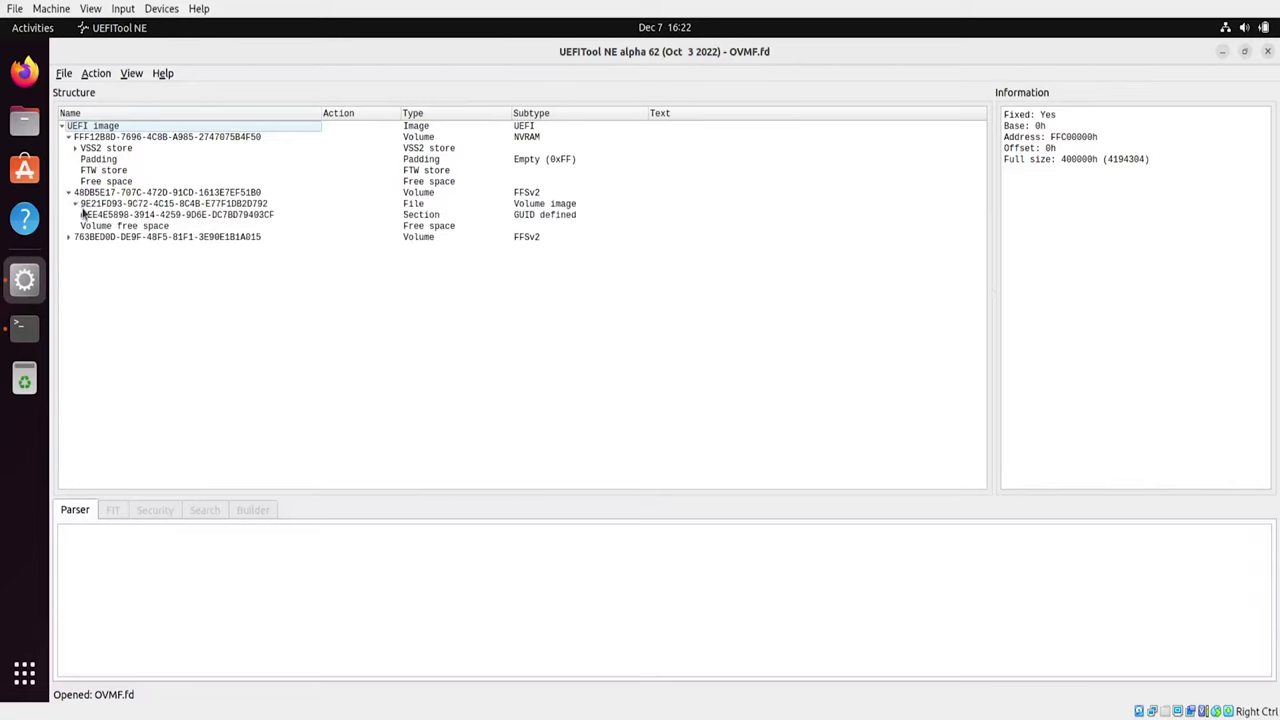
left_click(82, 215)
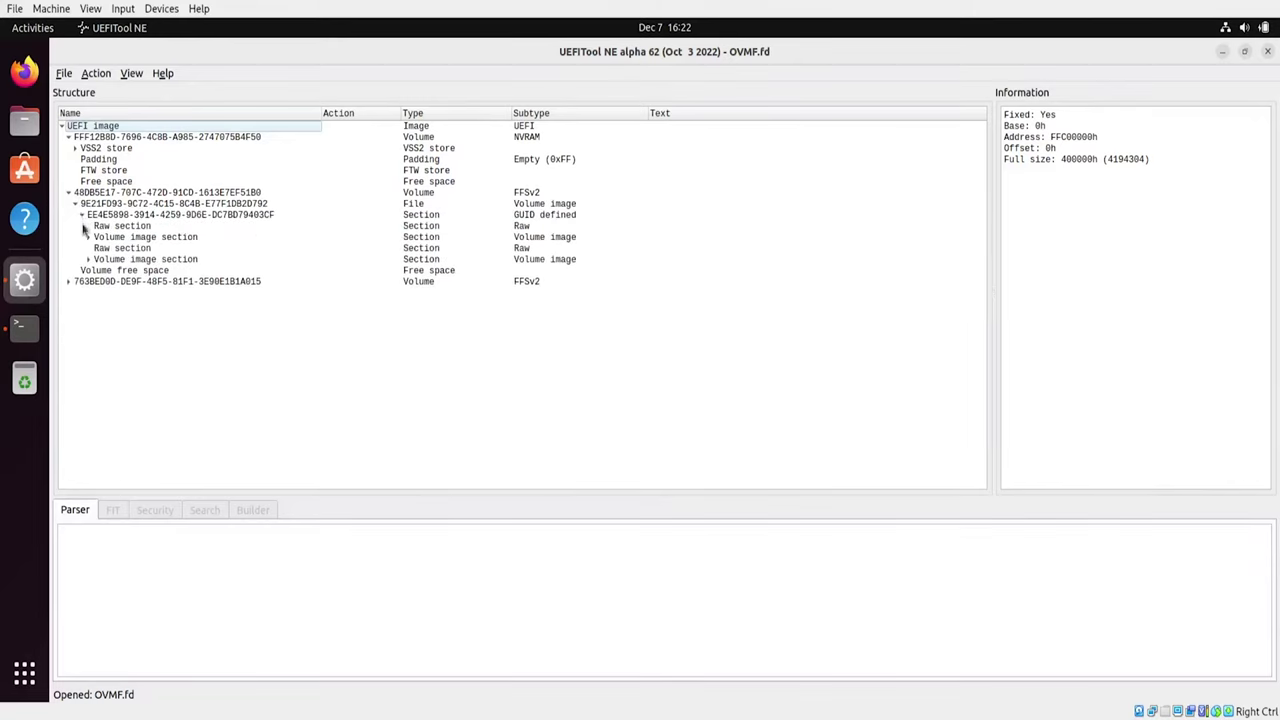
left_click(88, 237)
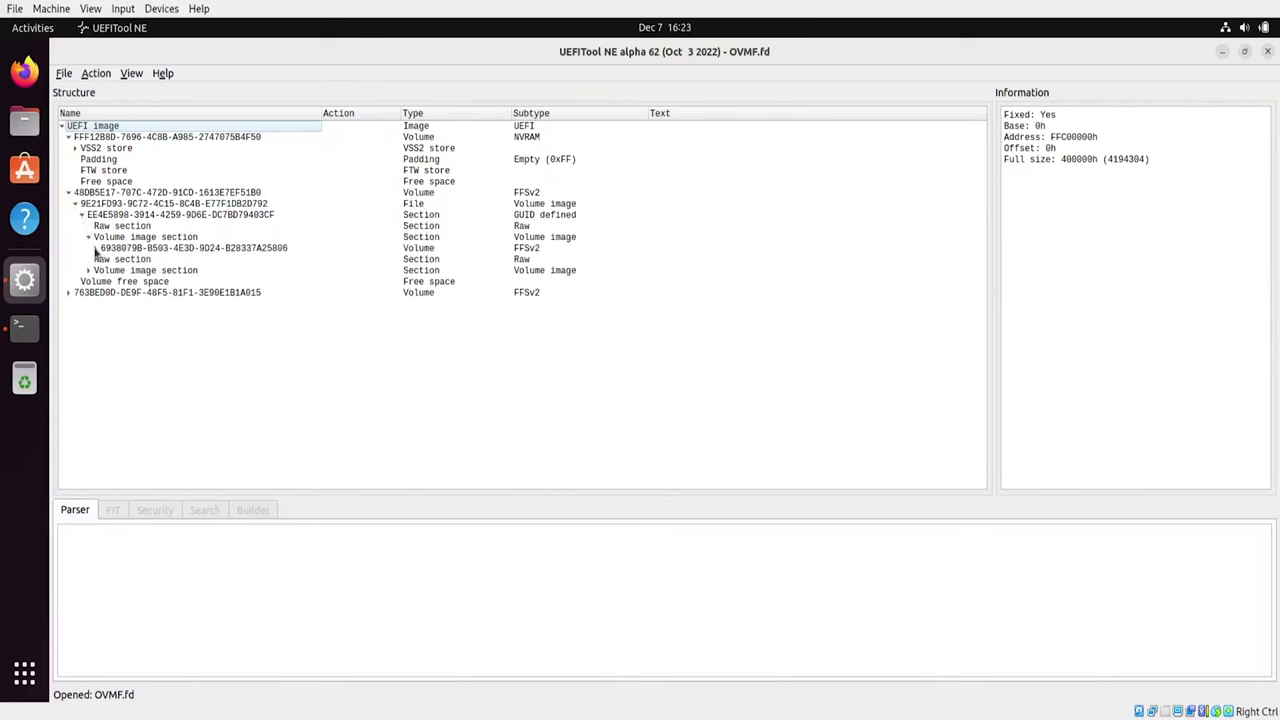
left_click(95, 249)
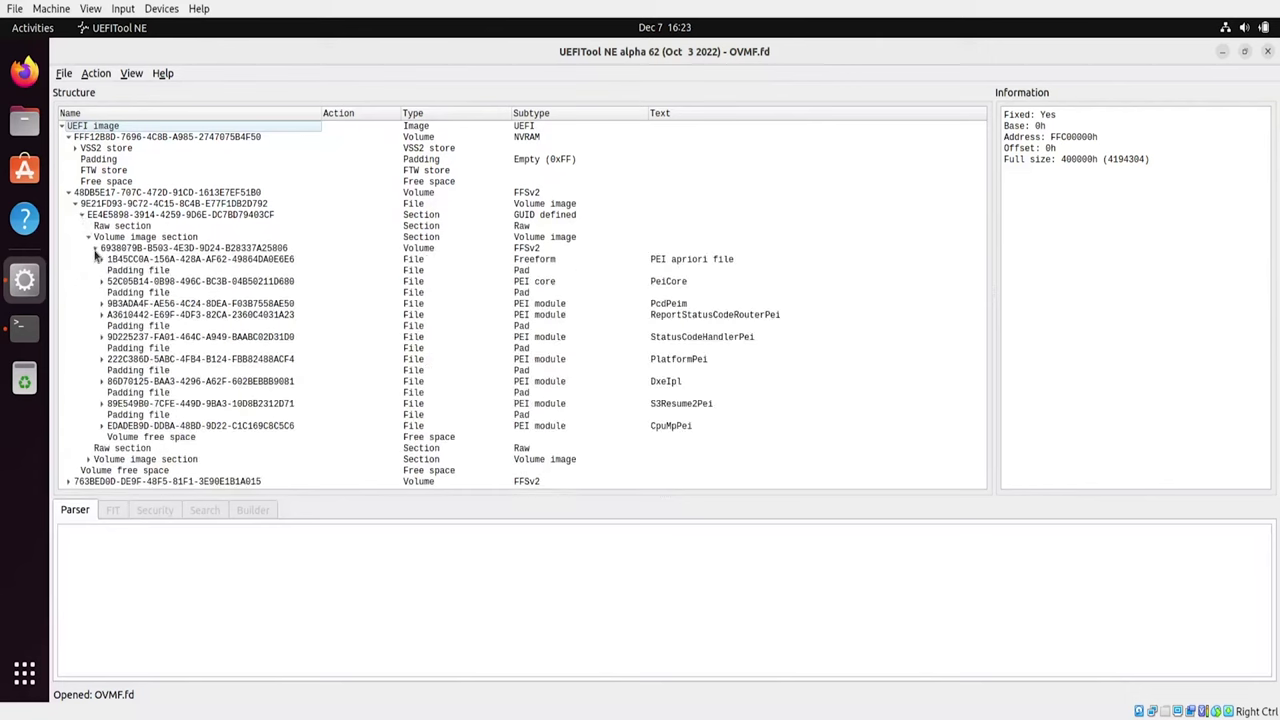
Step: Examine the details of the NVRAM volume, the PEI apriori file and the root UEFI image
left_click(267, 141)
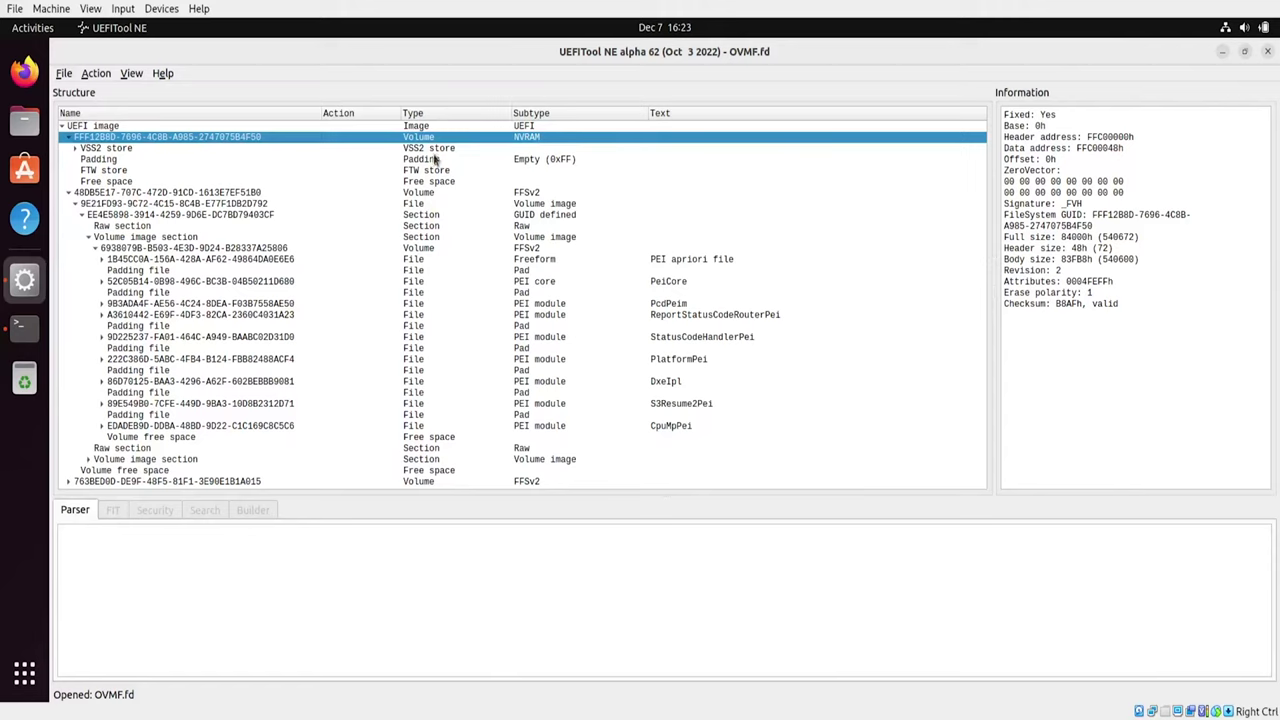
left_click(419, 261)
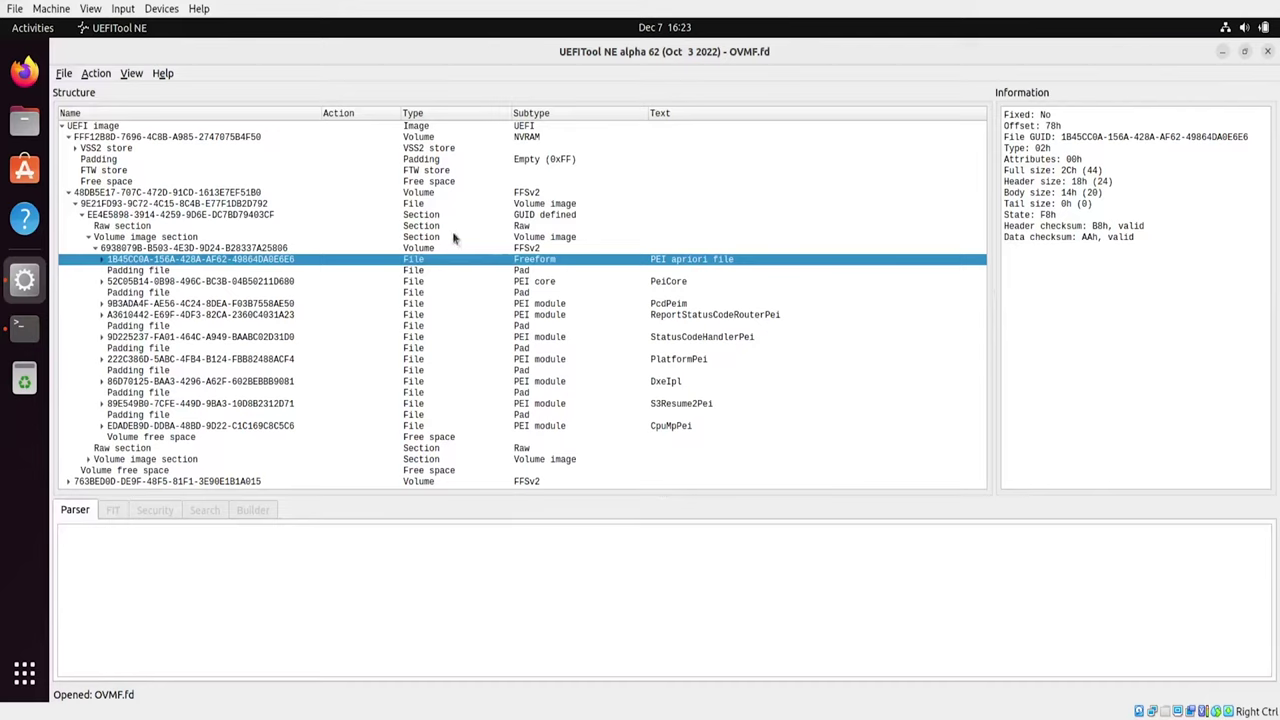
left_click(145, 127)
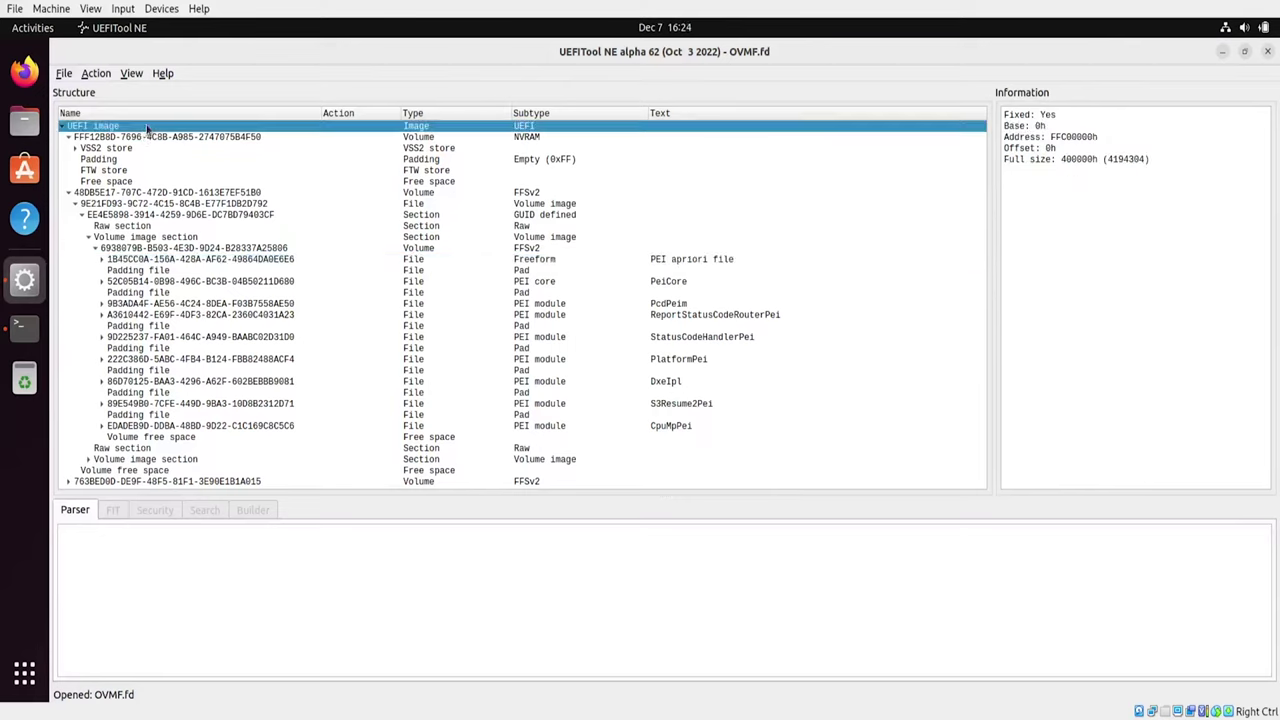
Step: View the hex dump of the root UEFI image and close it
left_click(95, 74)
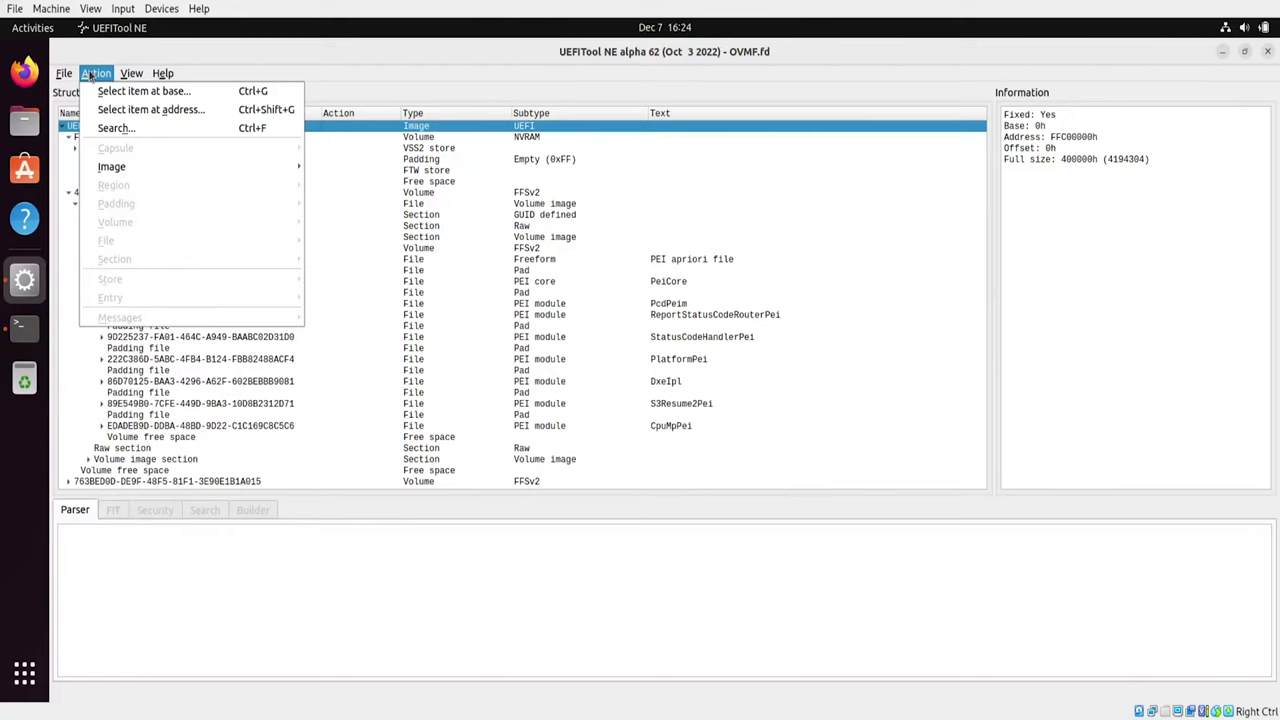
mouse_move(117, 168)
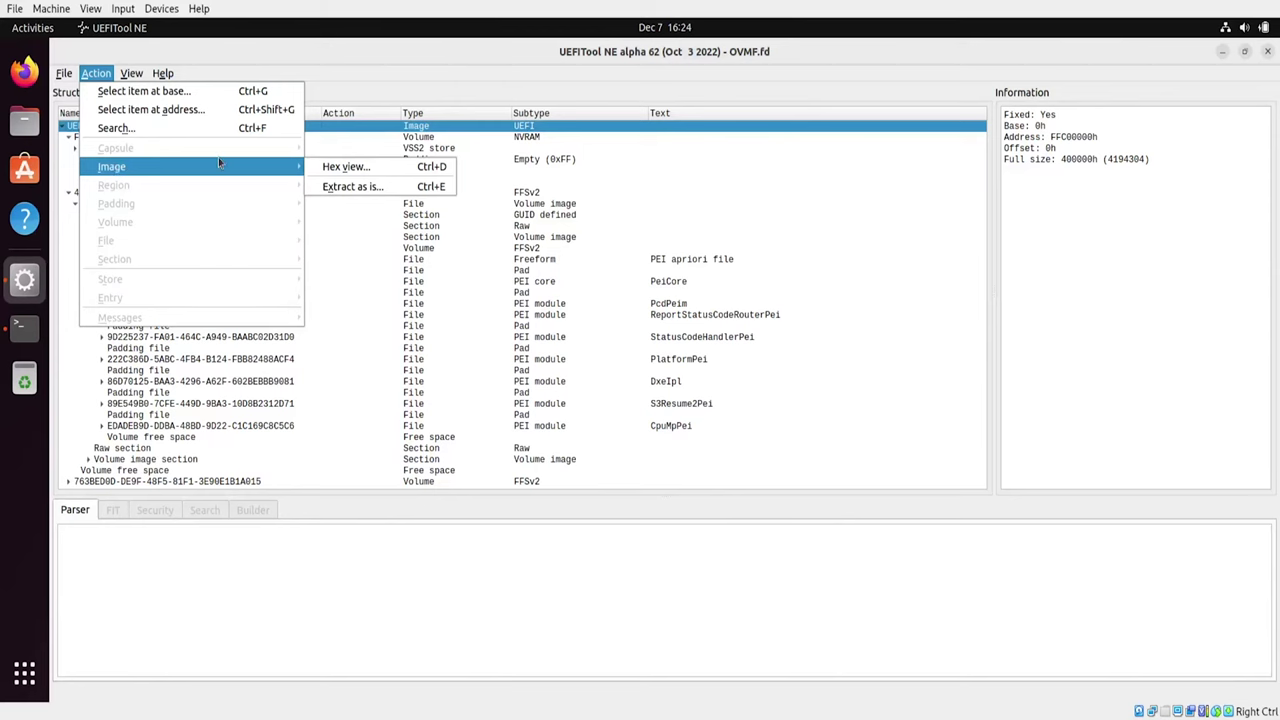
left_click(340, 168)
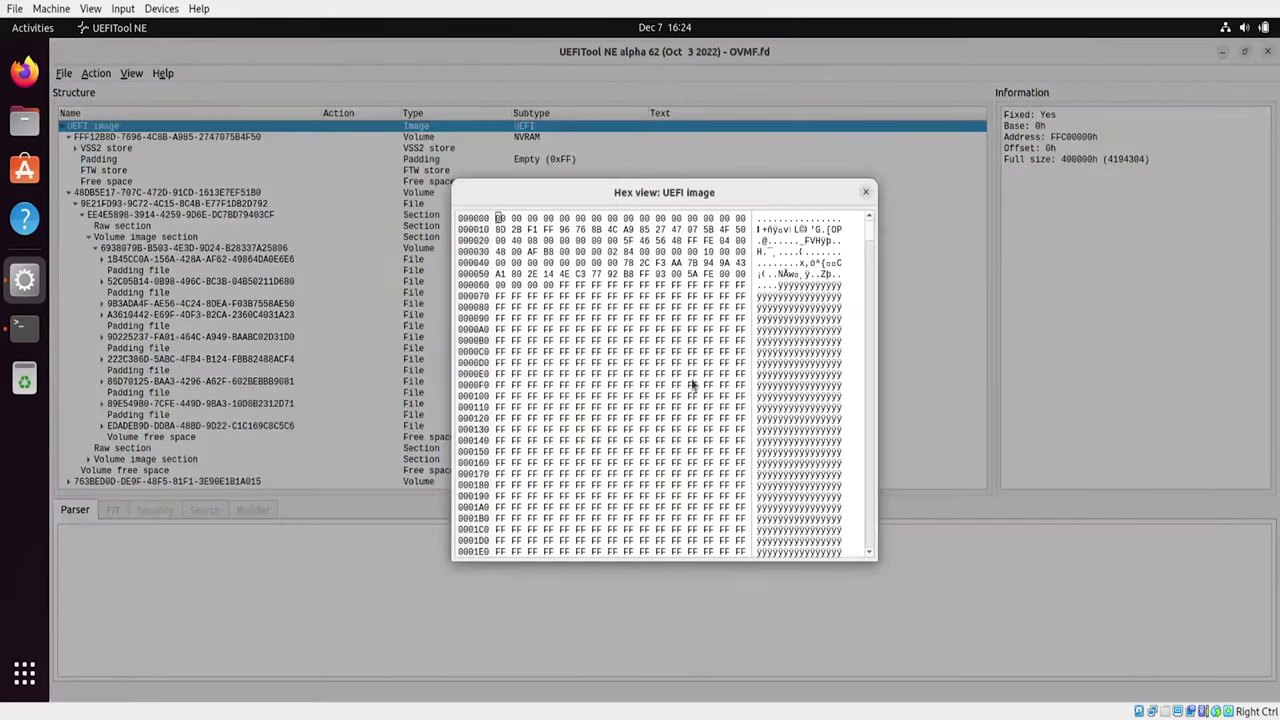
left_click(865, 192)
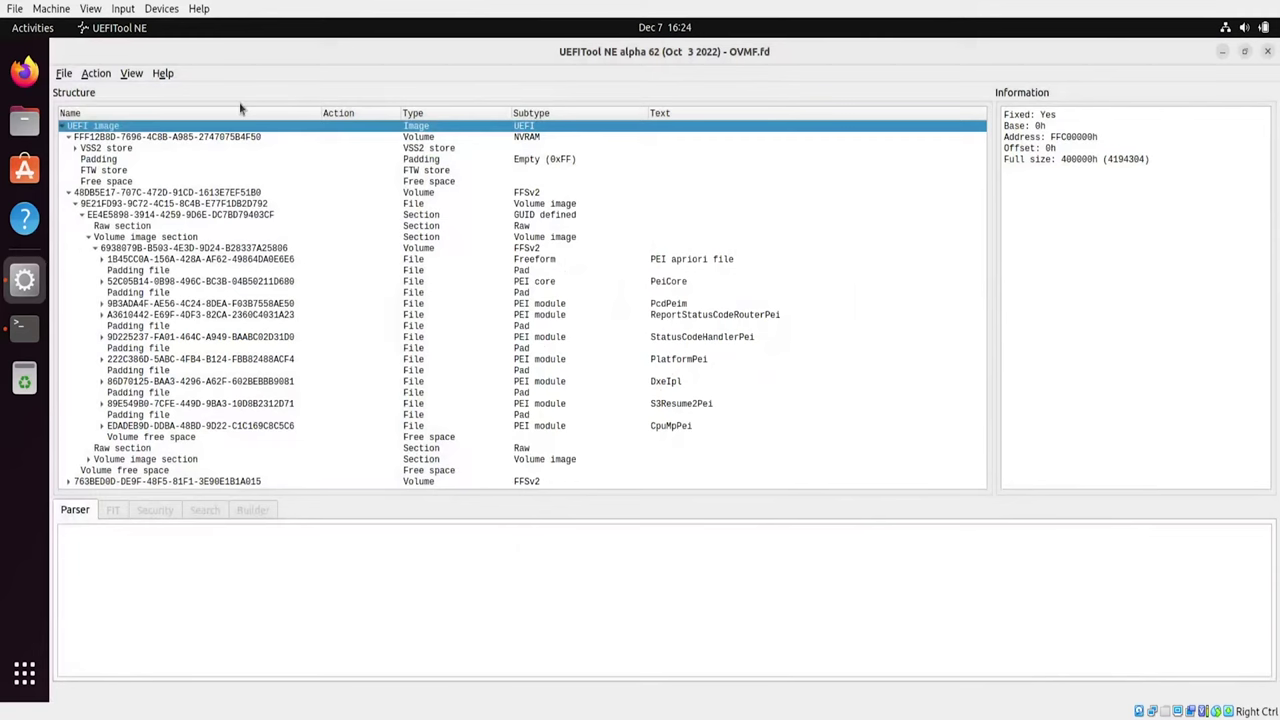
left_click(96, 73)
mouse_move(230, 162)
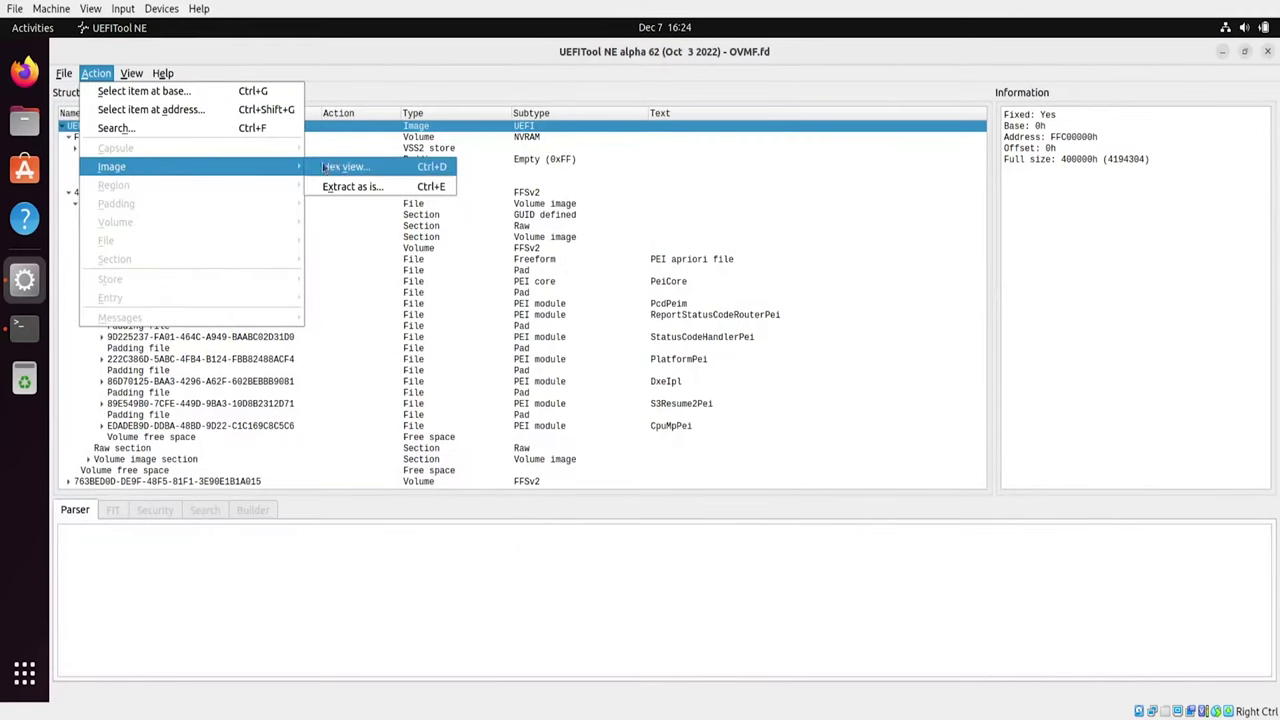
left_click(348, 187)
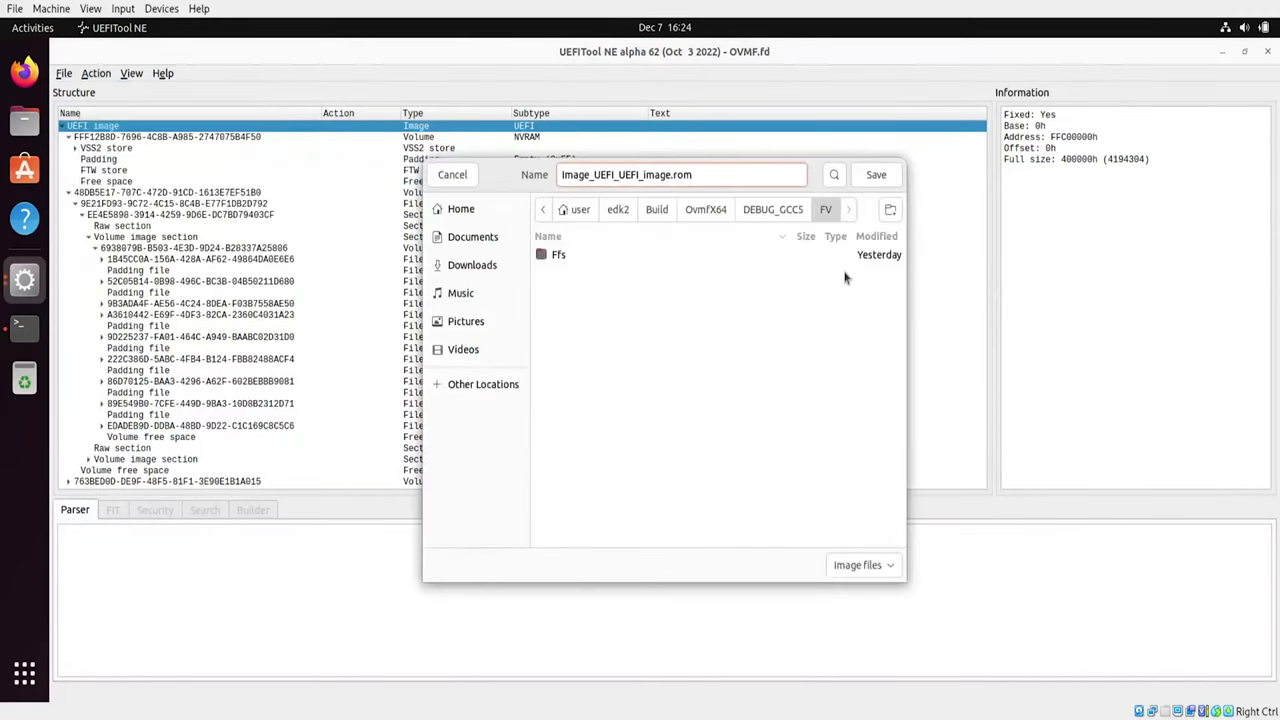
left_click(451, 177)
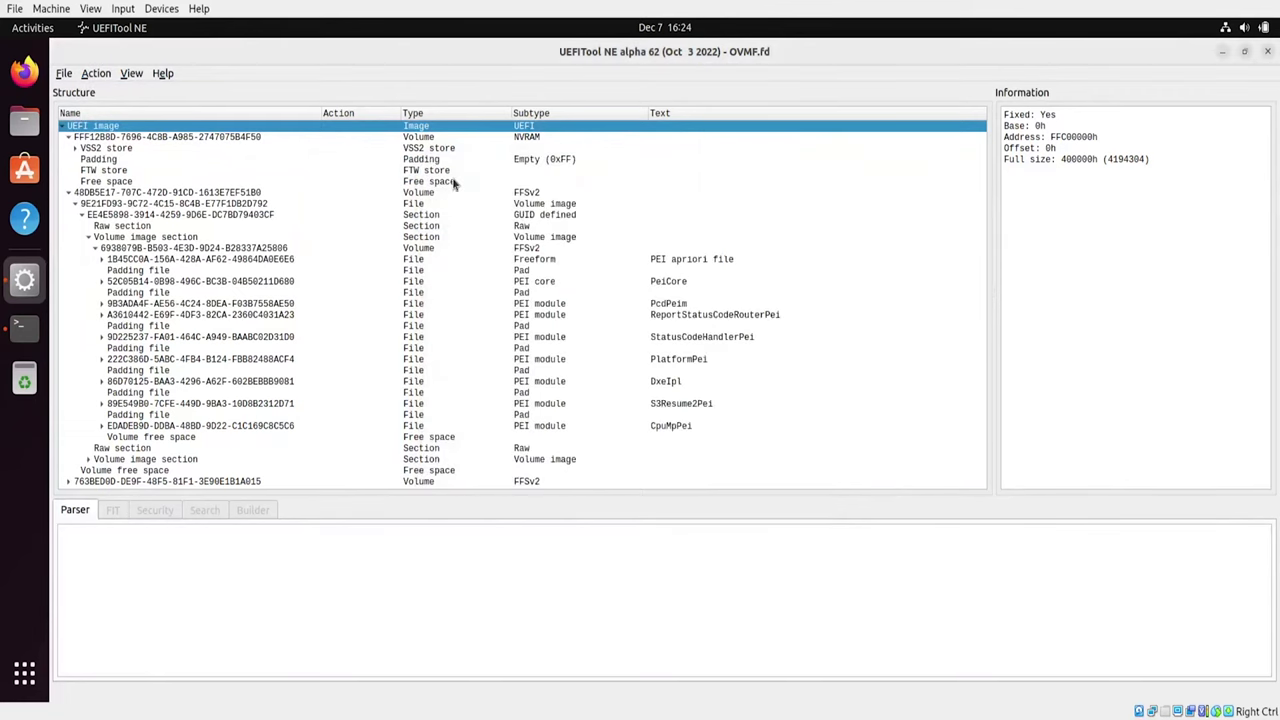
Step: Inspect the PeiCore file's details and check which section actions are available for the raw section inside EE4E5898
left_click(432, 283)
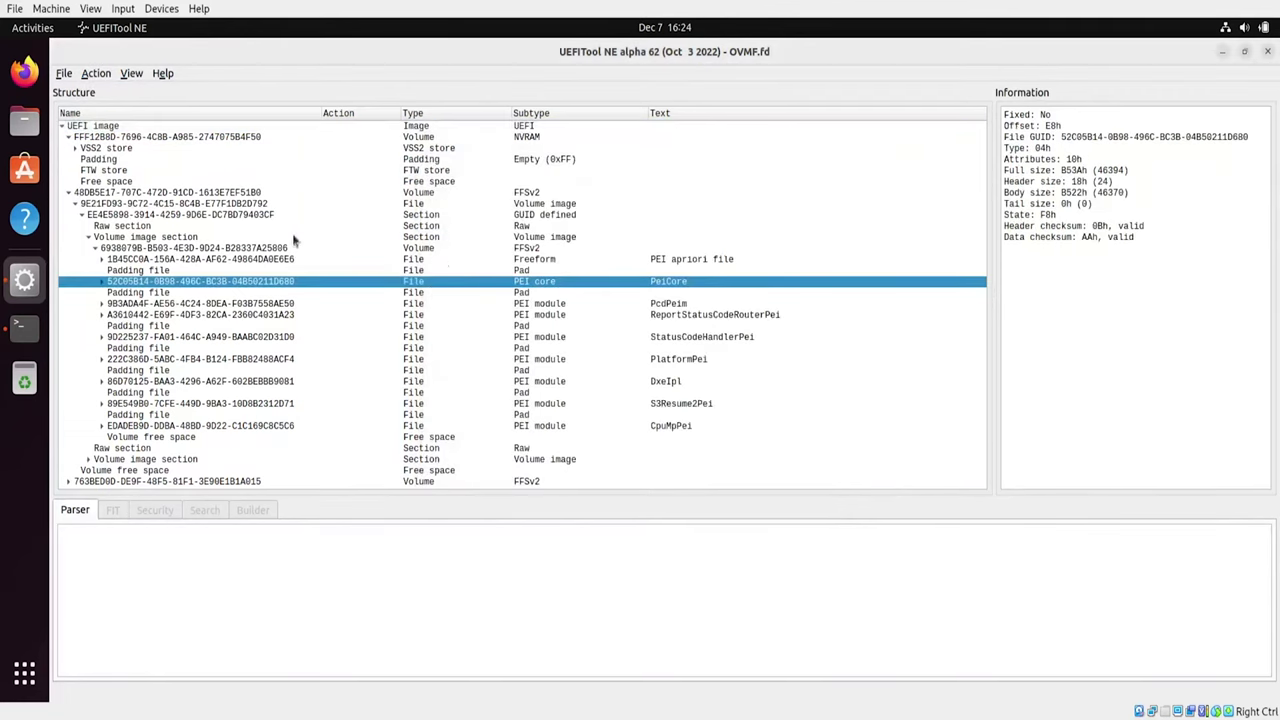
left_click(437, 226)
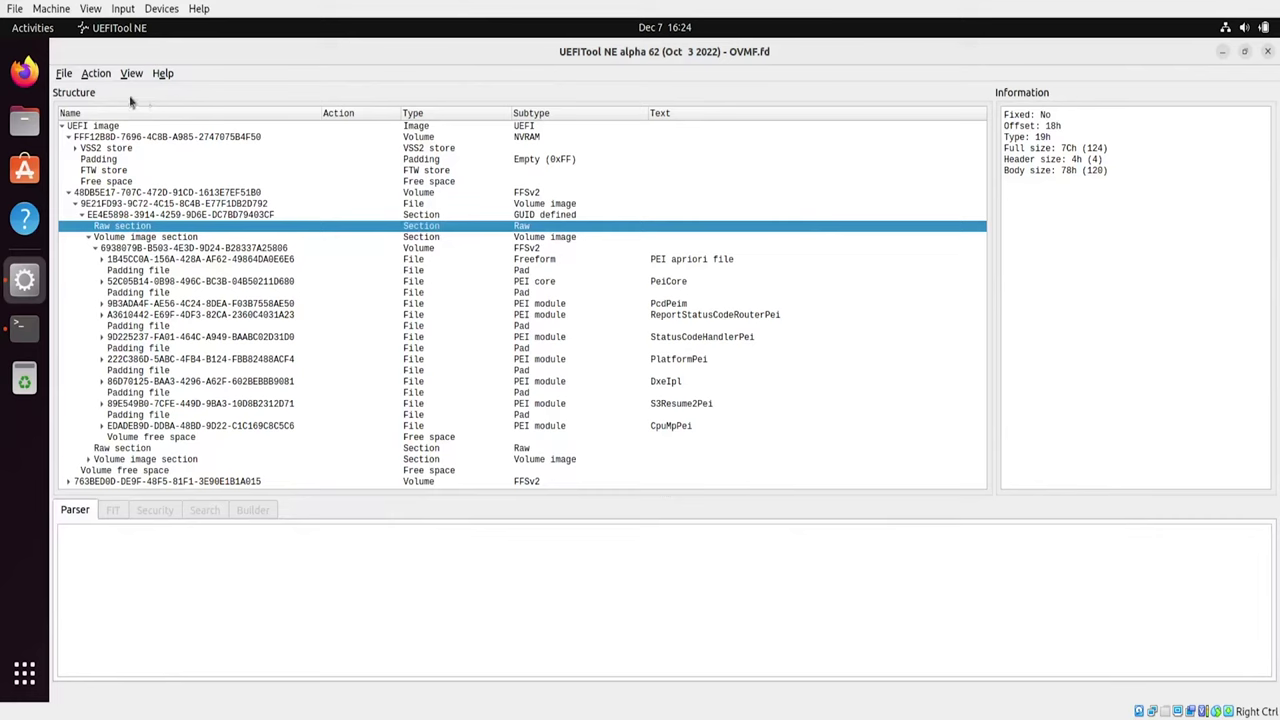
left_click(90, 77)
mouse_move(117, 260)
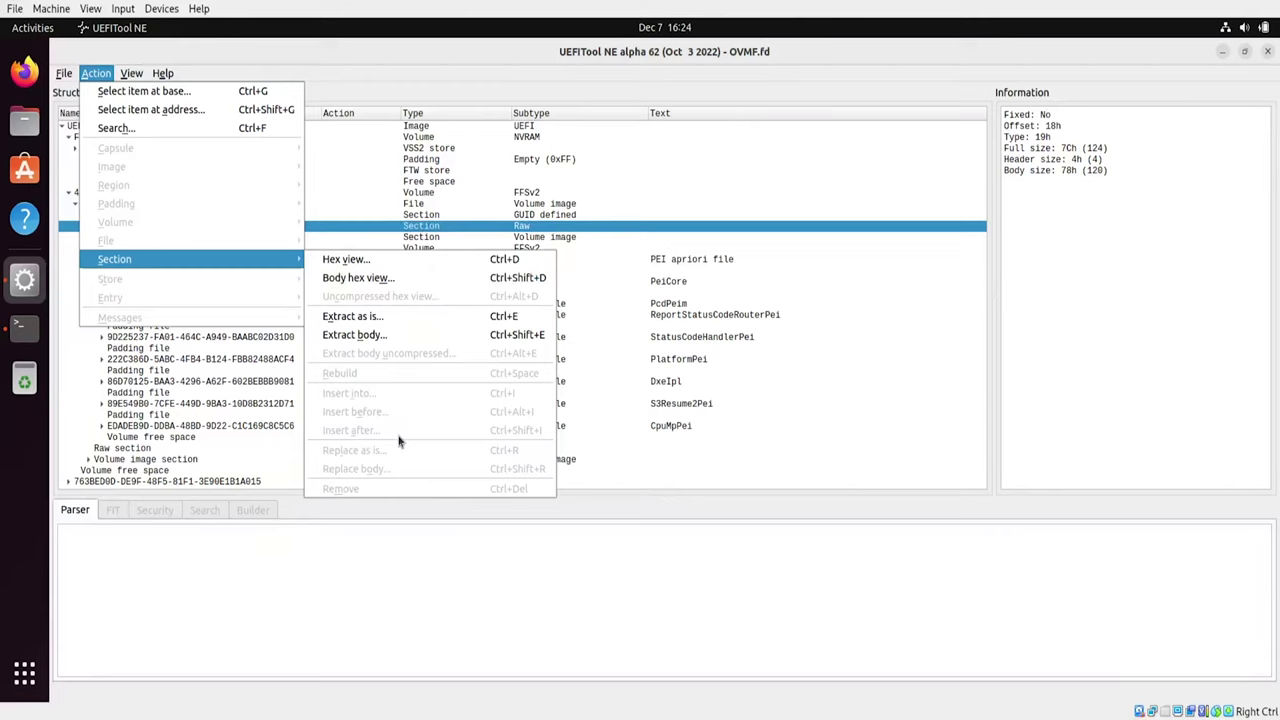
left_click(681, 290)
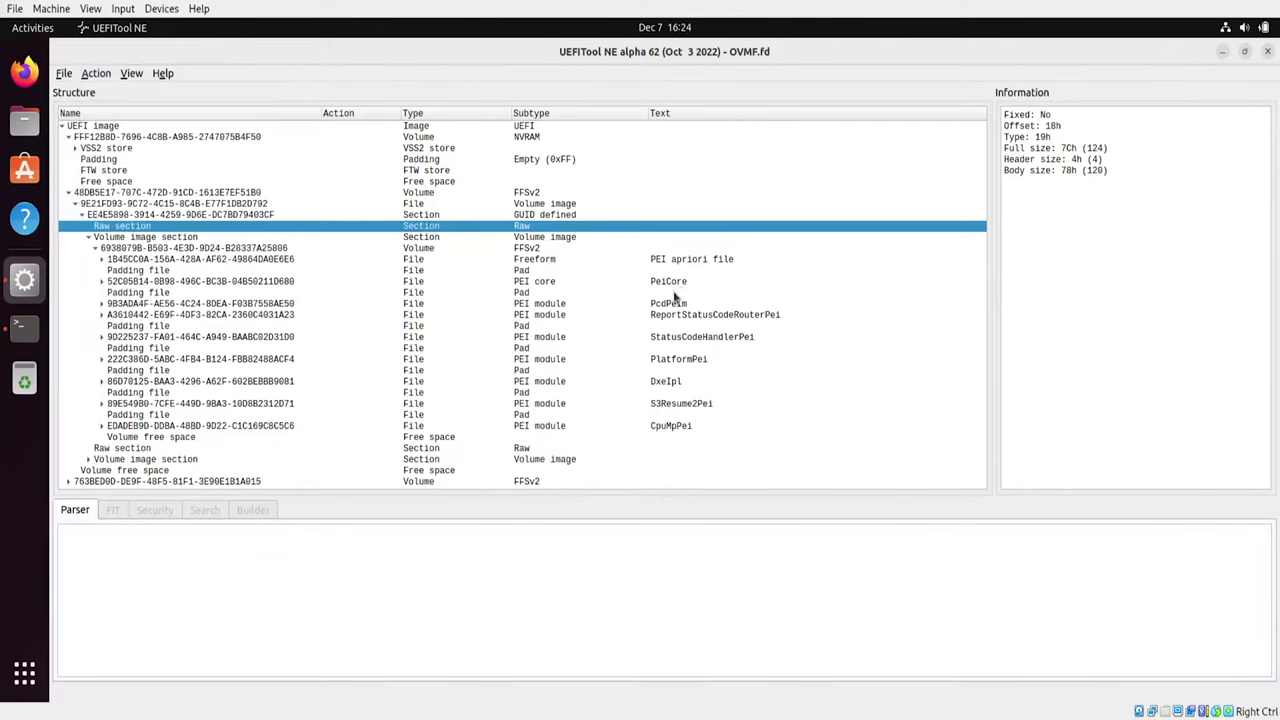
Step: Inspect the PcdPeim module's details and check which file actions are available for it
left_click(536, 305)
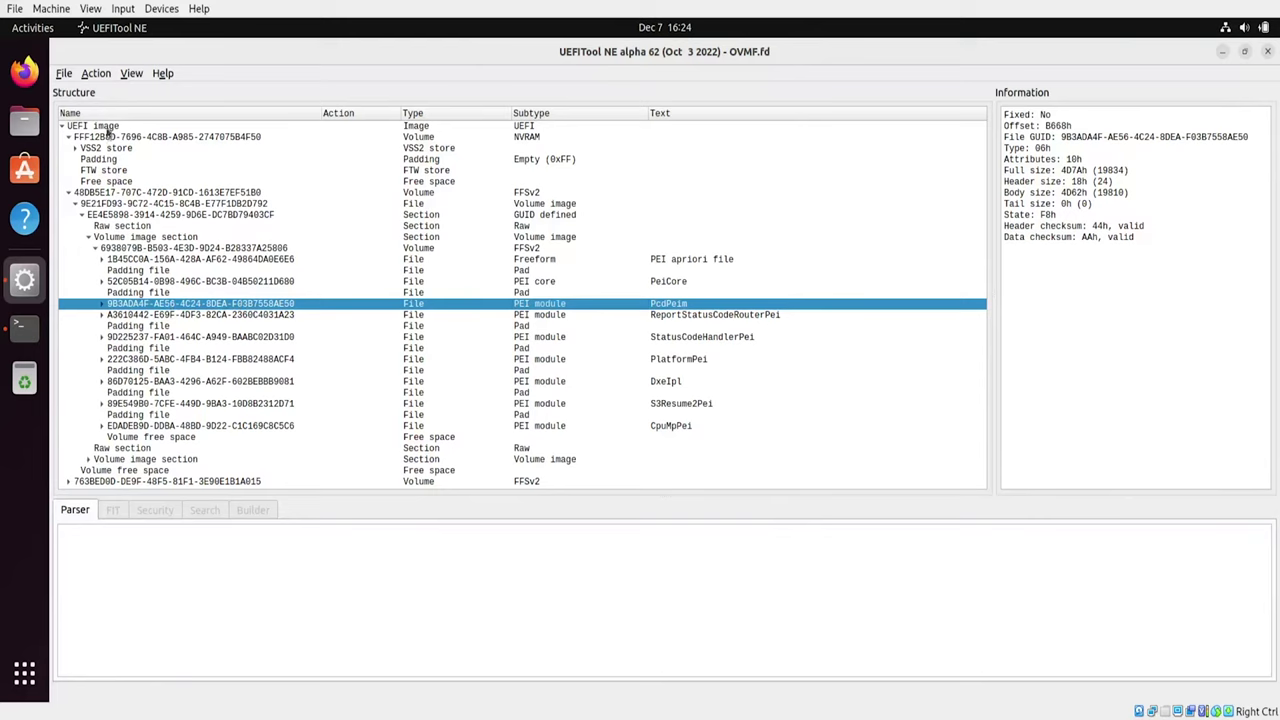
left_click(101, 80)
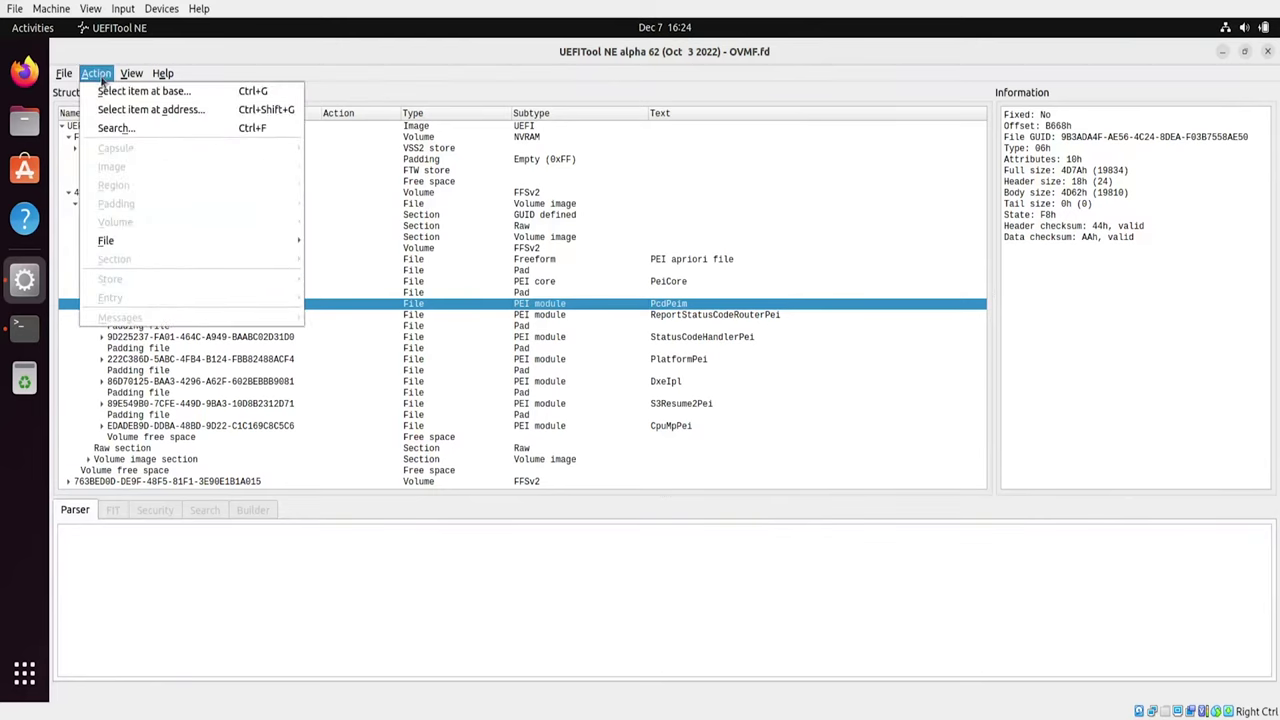
mouse_move(96, 248)
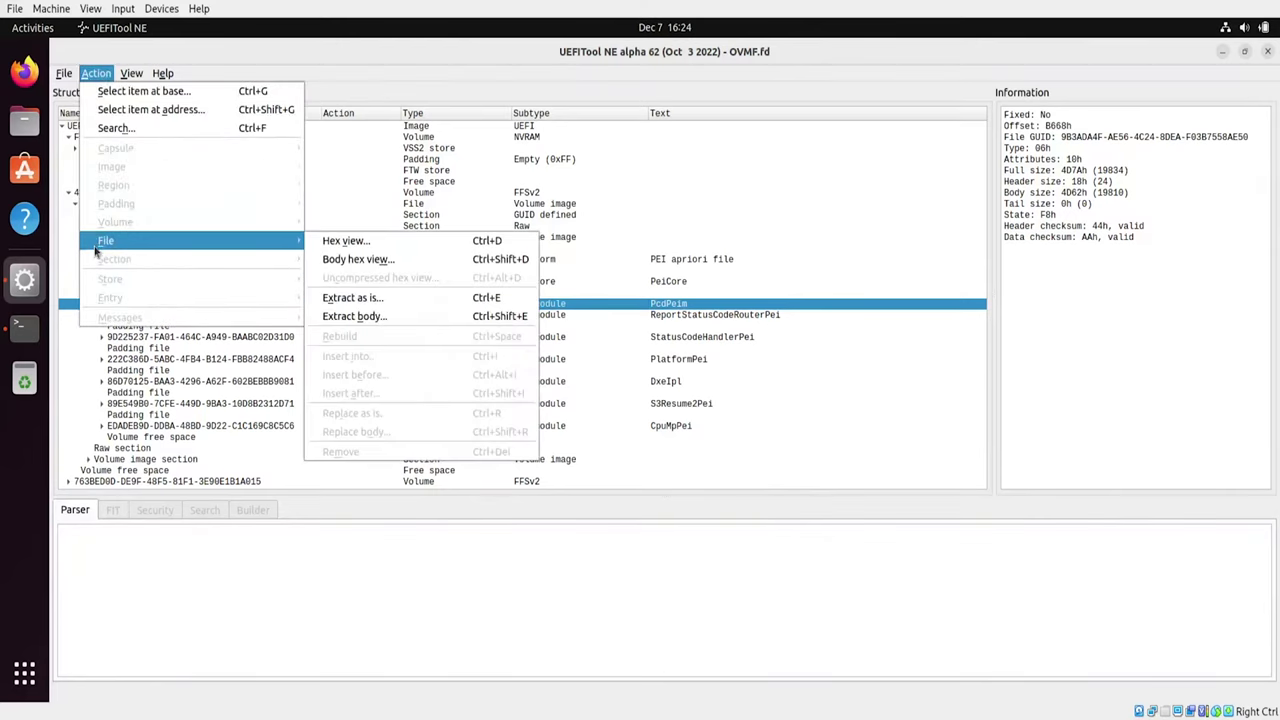
left_click(687, 305)
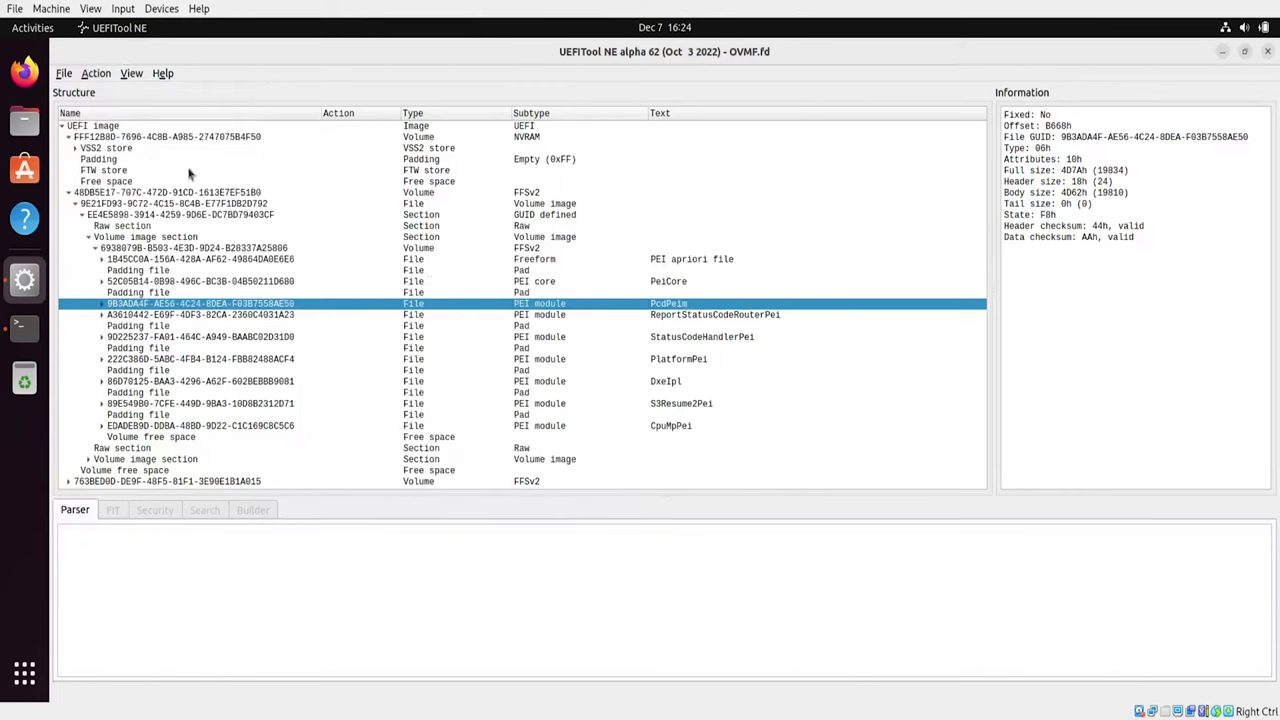
Step: Compare the context actions offered for the NVRAM volume with those for the PcdPeim module
left_click(127, 140)
right_click(127, 141)
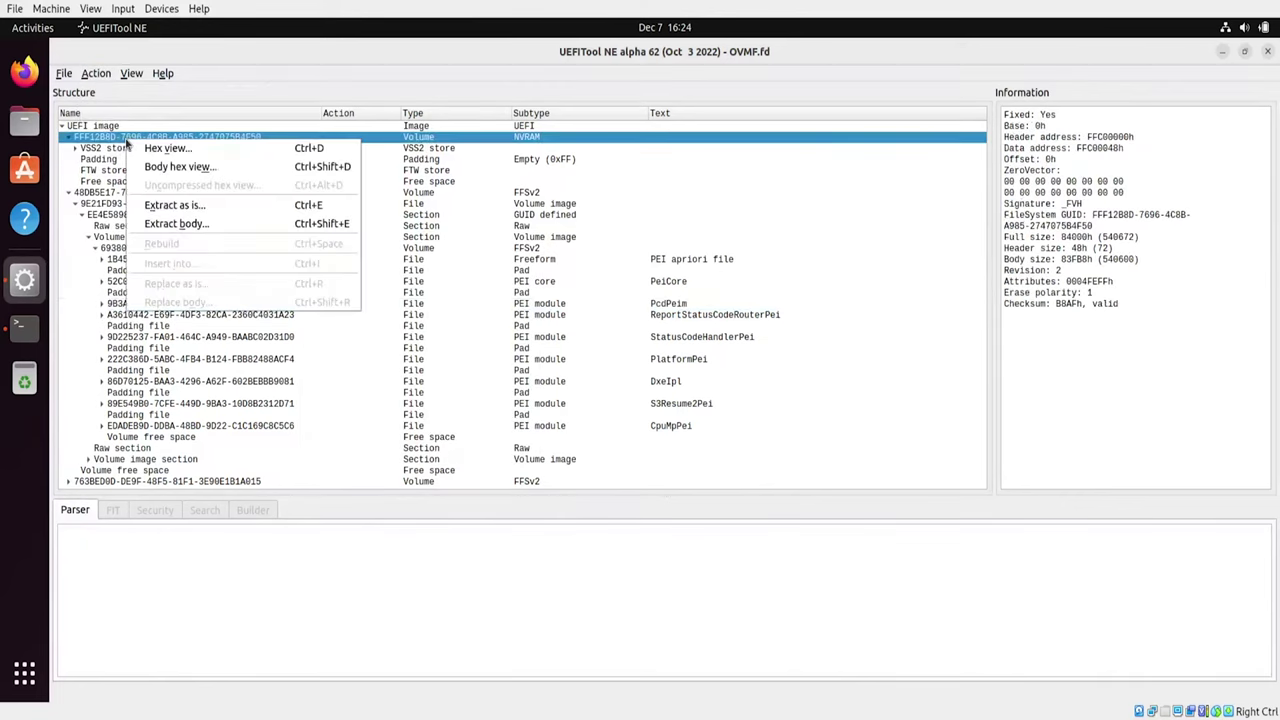
left_click(125, 314)
right_click(125, 305)
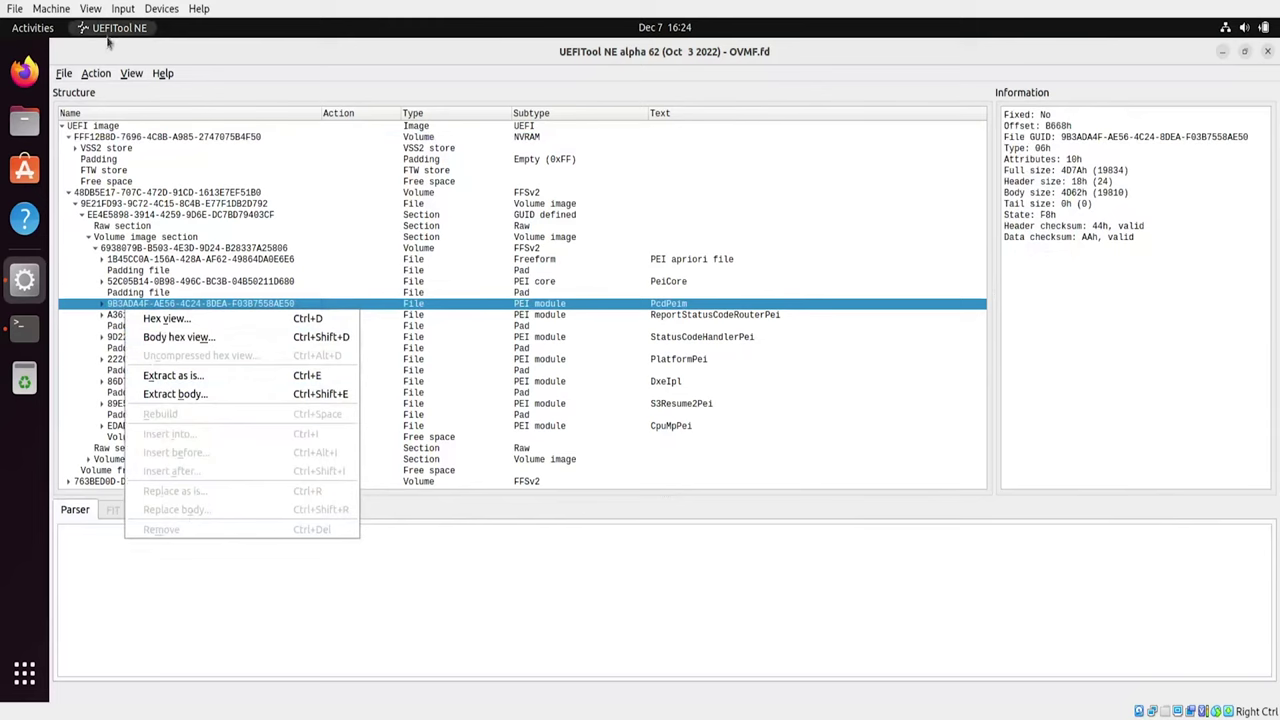
left_click(338, 76)
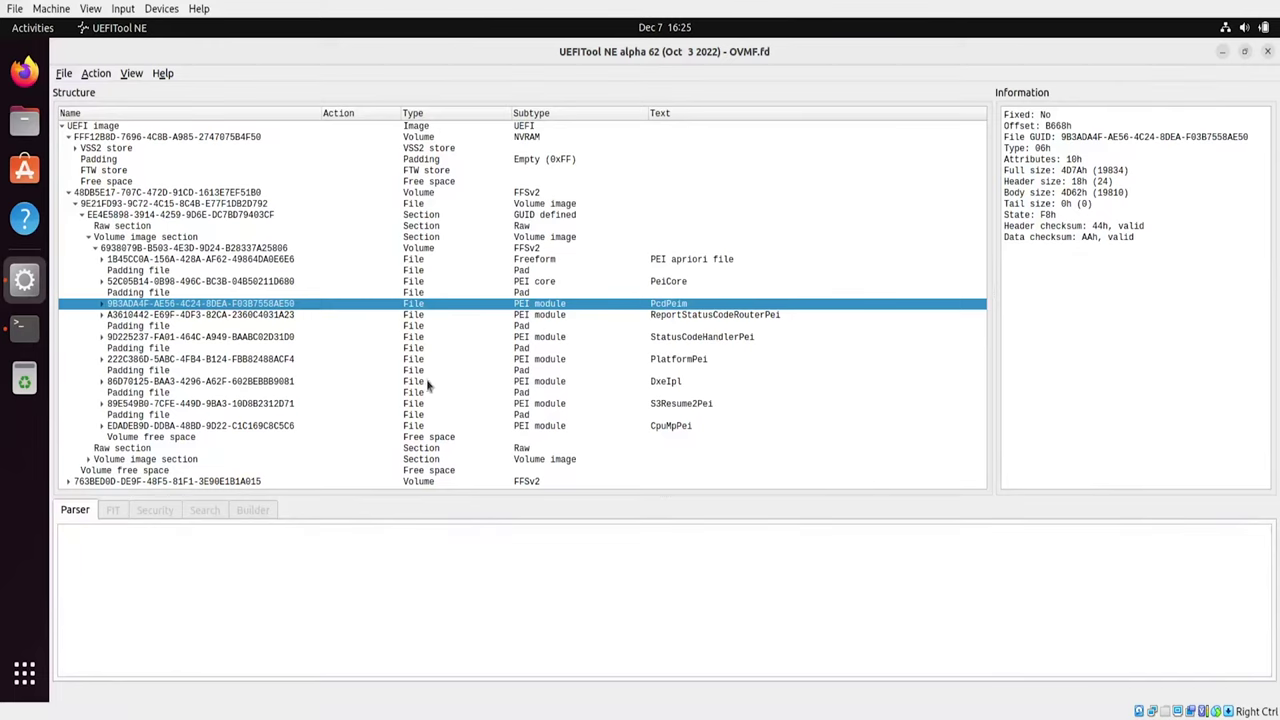
Step: Open the image file Z17NWIFI.20i from the home folder, with the file filter set to All files
left_click(58, 74)
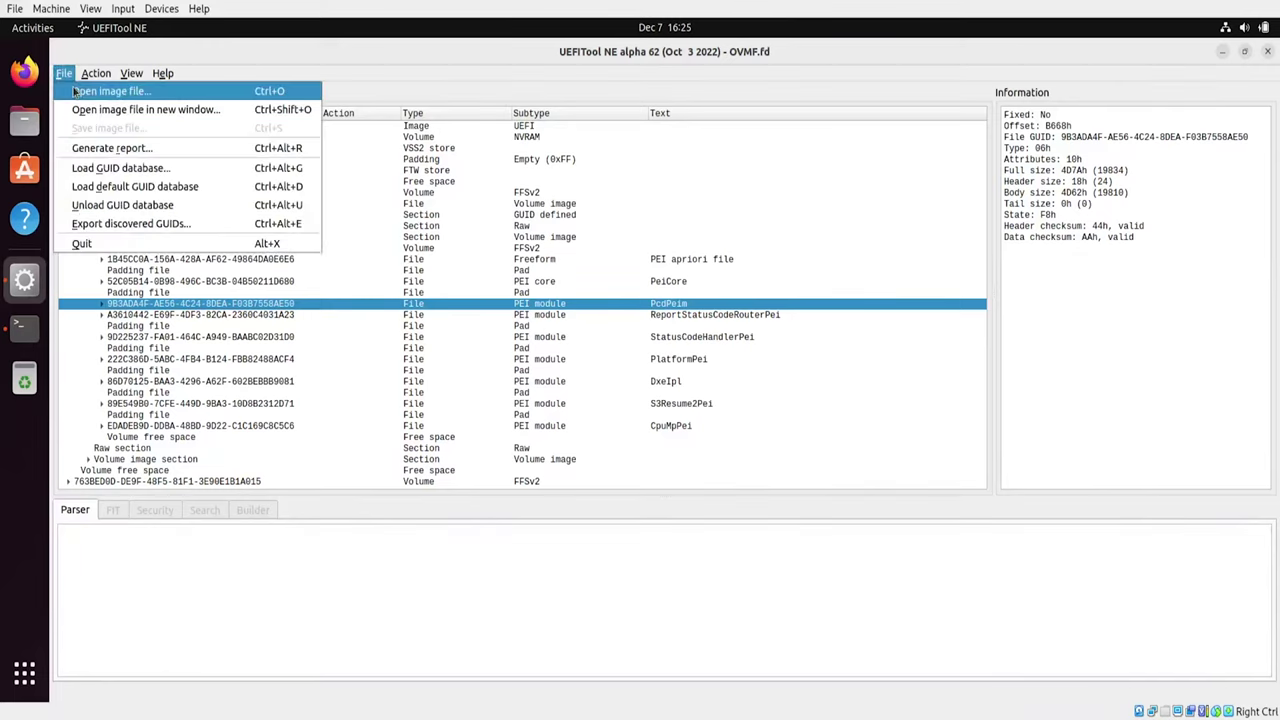
left_click(74, 91)
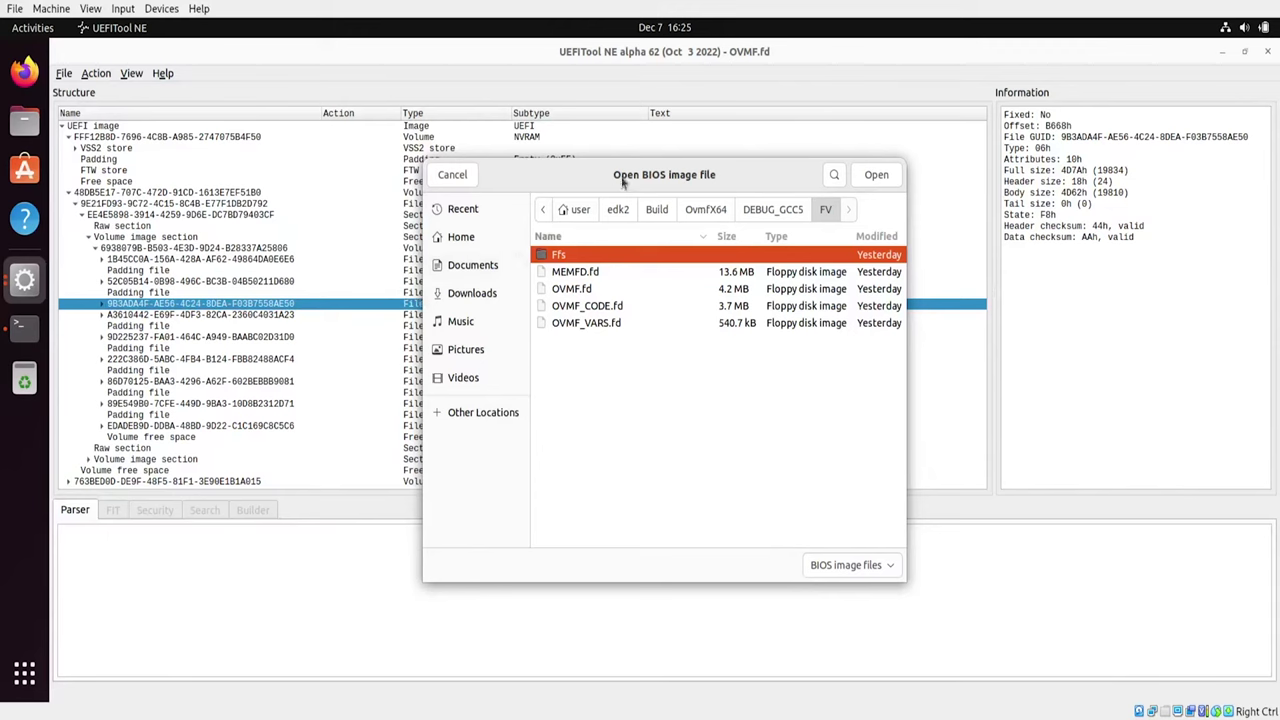
left_click_drag(637, 178, 456, 186)
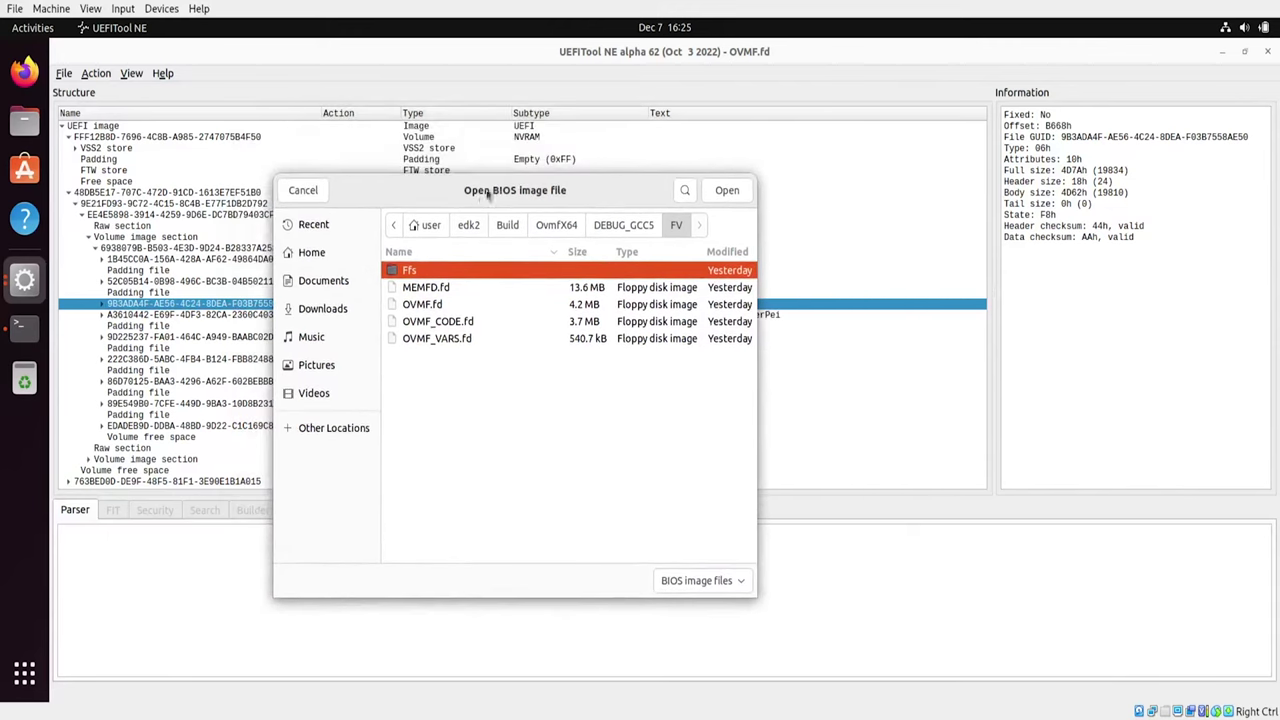
left_click(433, 227)
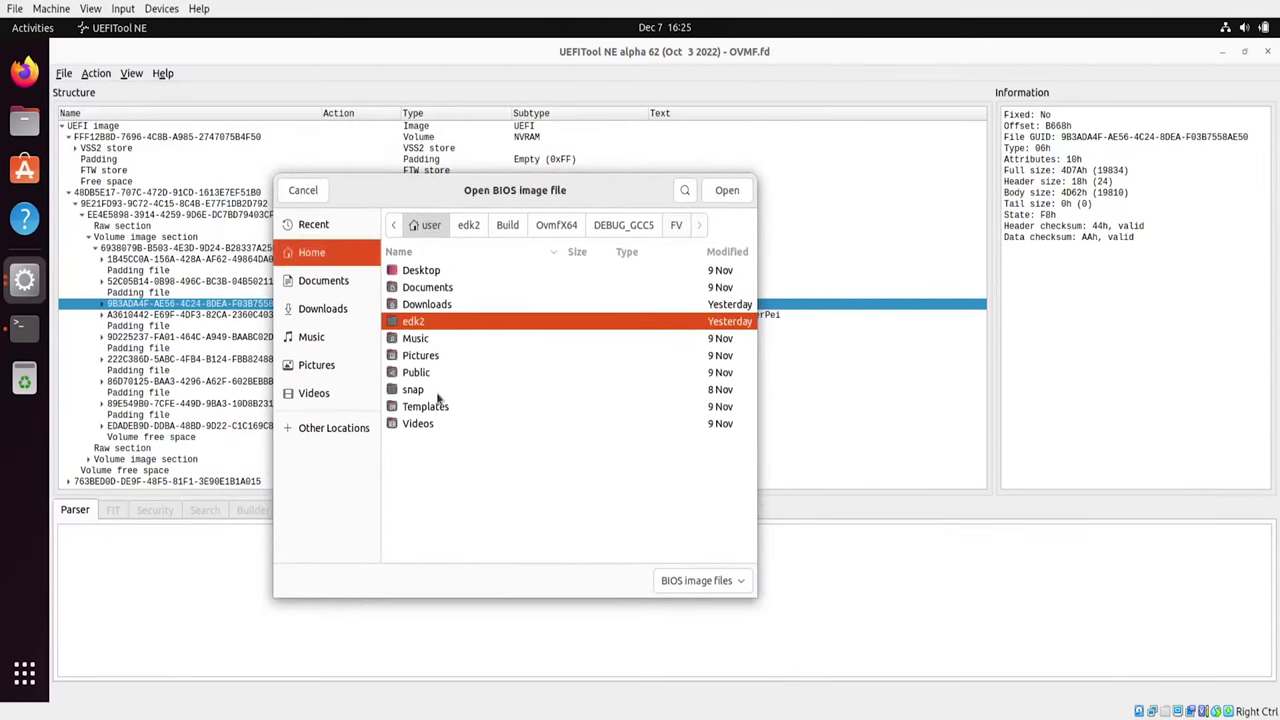
left_click(700, 584)
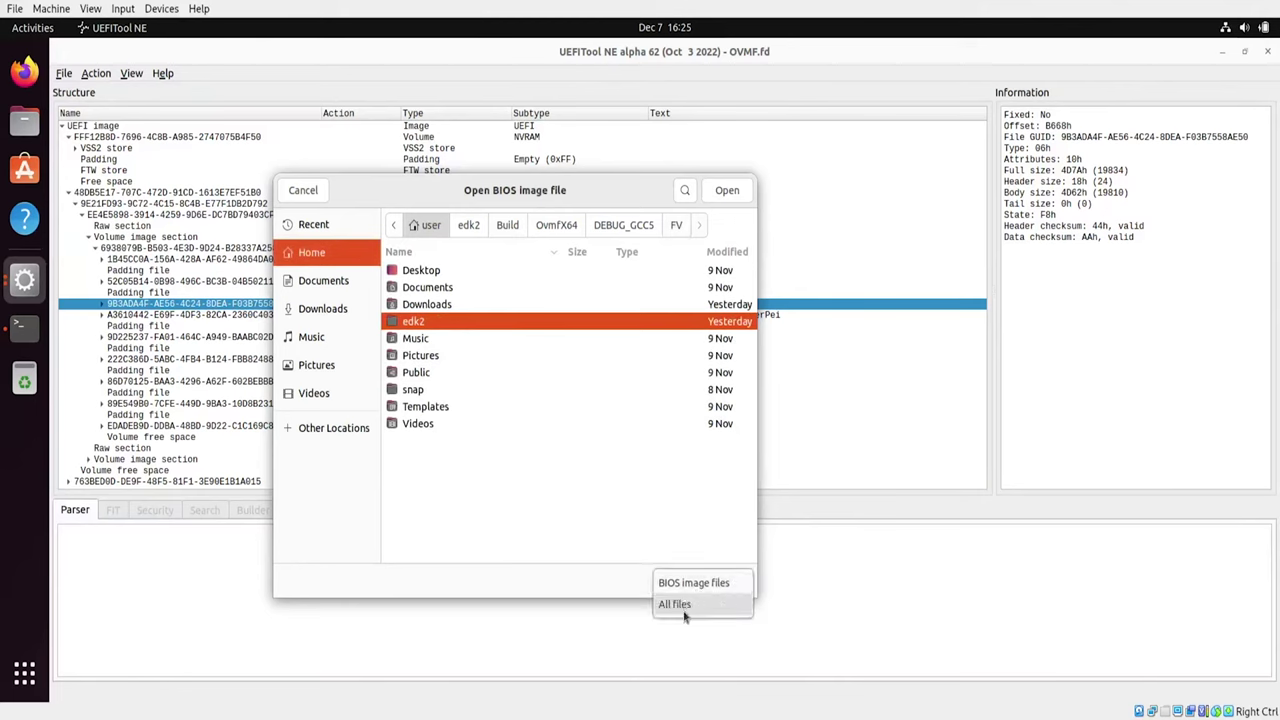
left_click(700, 606)
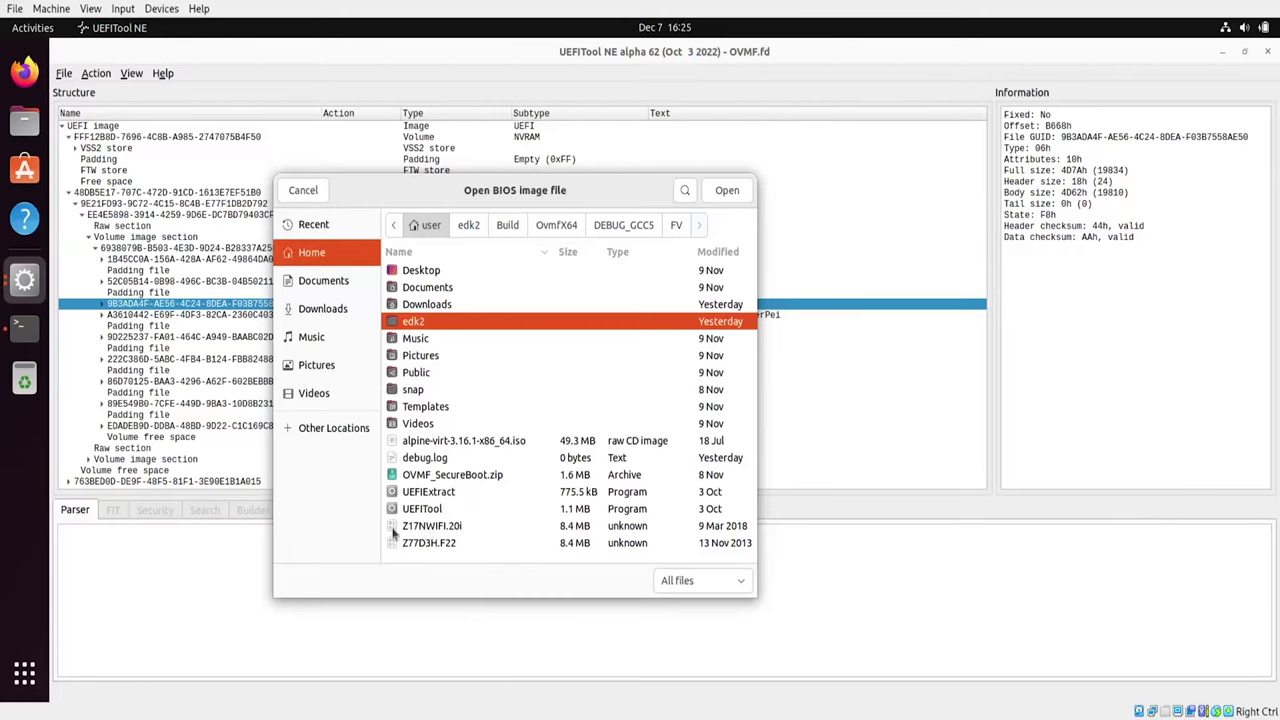
left_click(445, 530)
double_click(446, 534)
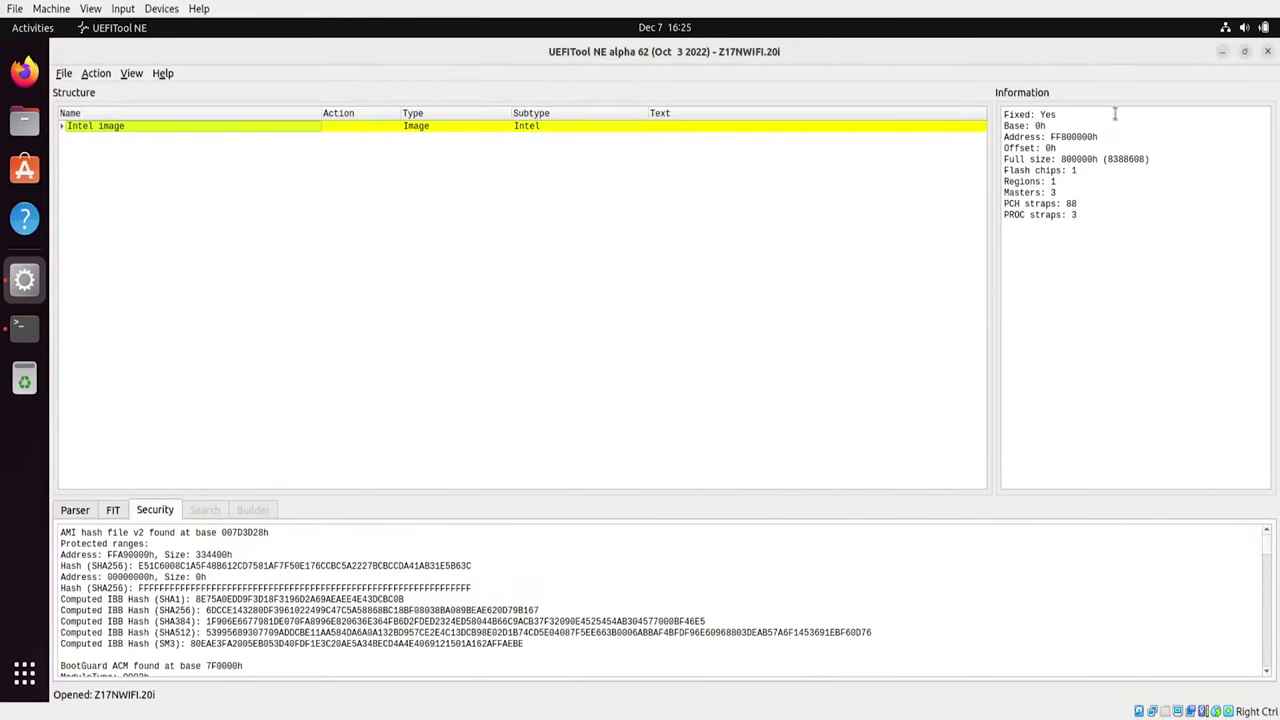
Step: Expand the Intel image, its BIOS region and volume 4F1C52D3 to list the files inside
left_click(63, 126)
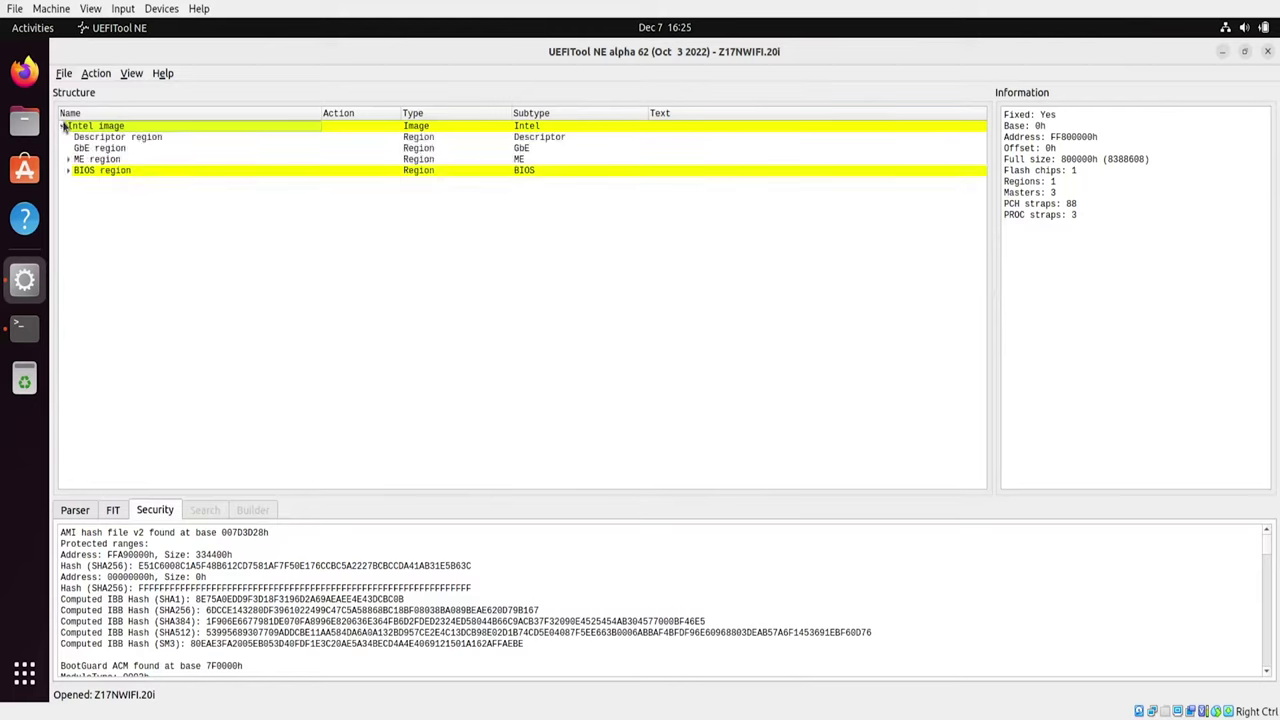
left_click(69, 171)
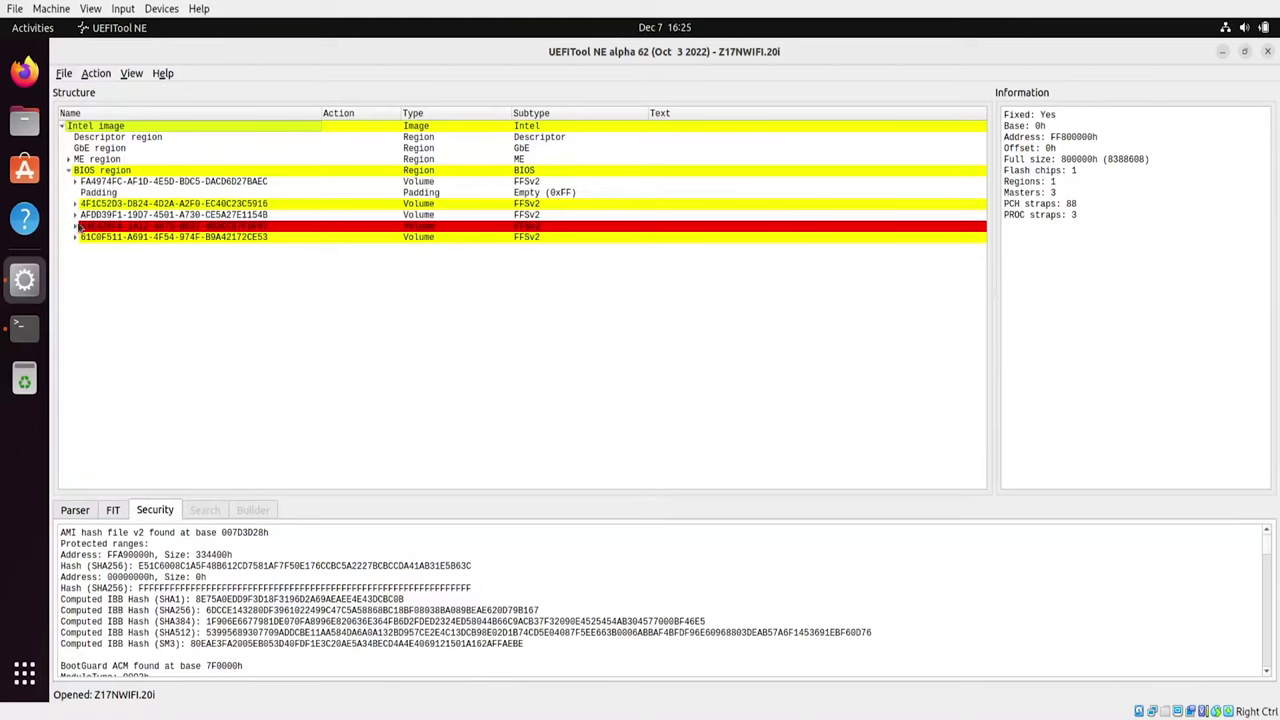
left_click(75, 204)
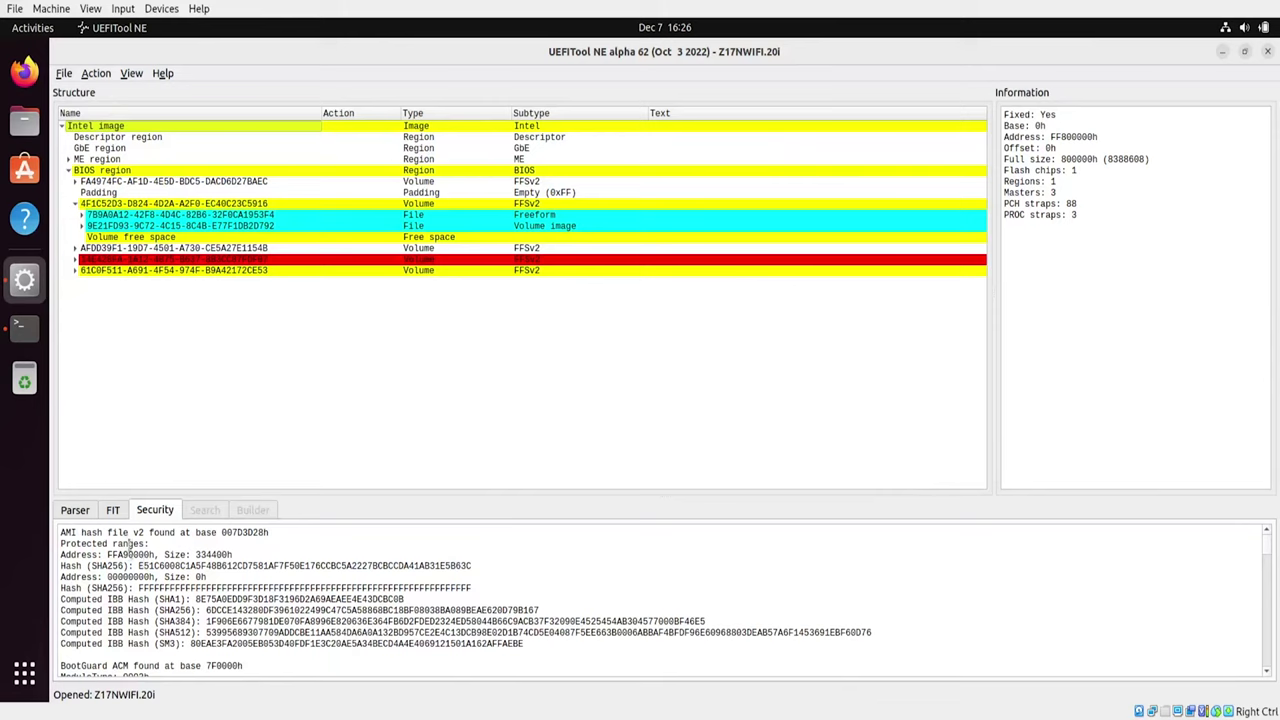
Step: Examine the image's parser messages, FIT table entries and security information, including the BootGuard ACM details
left_click(78, 514)
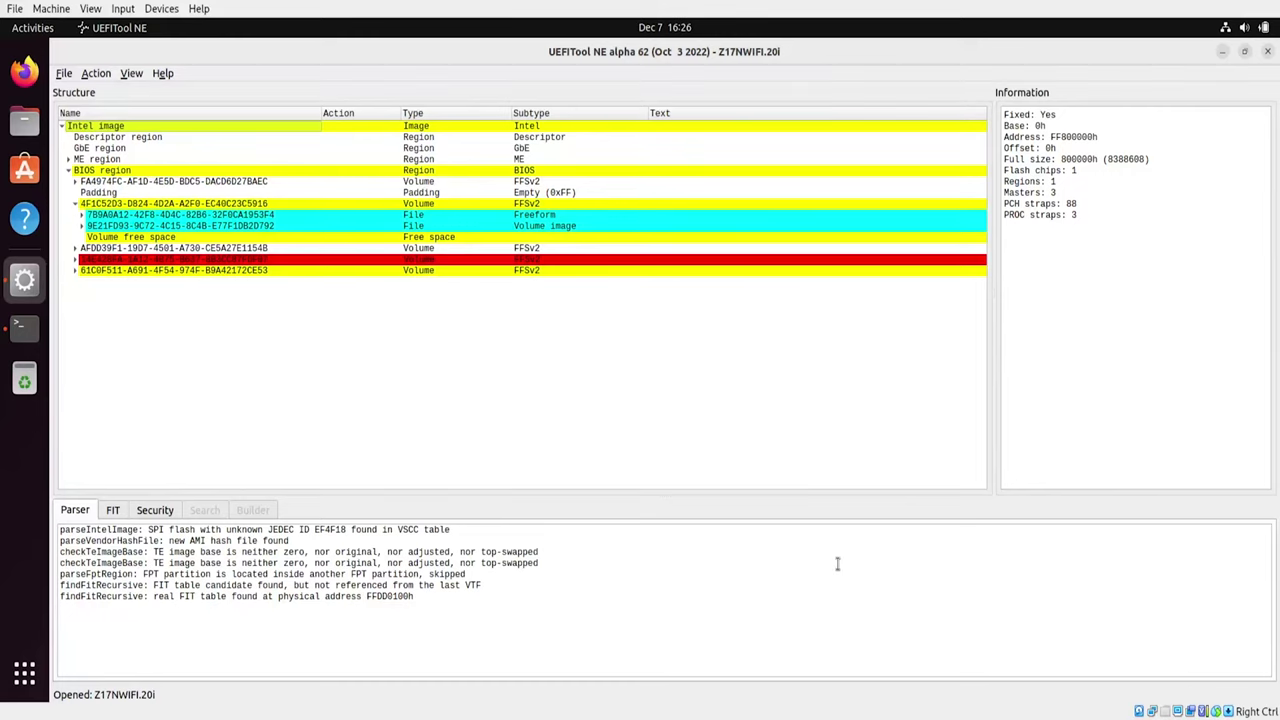
left_click(114, 510)
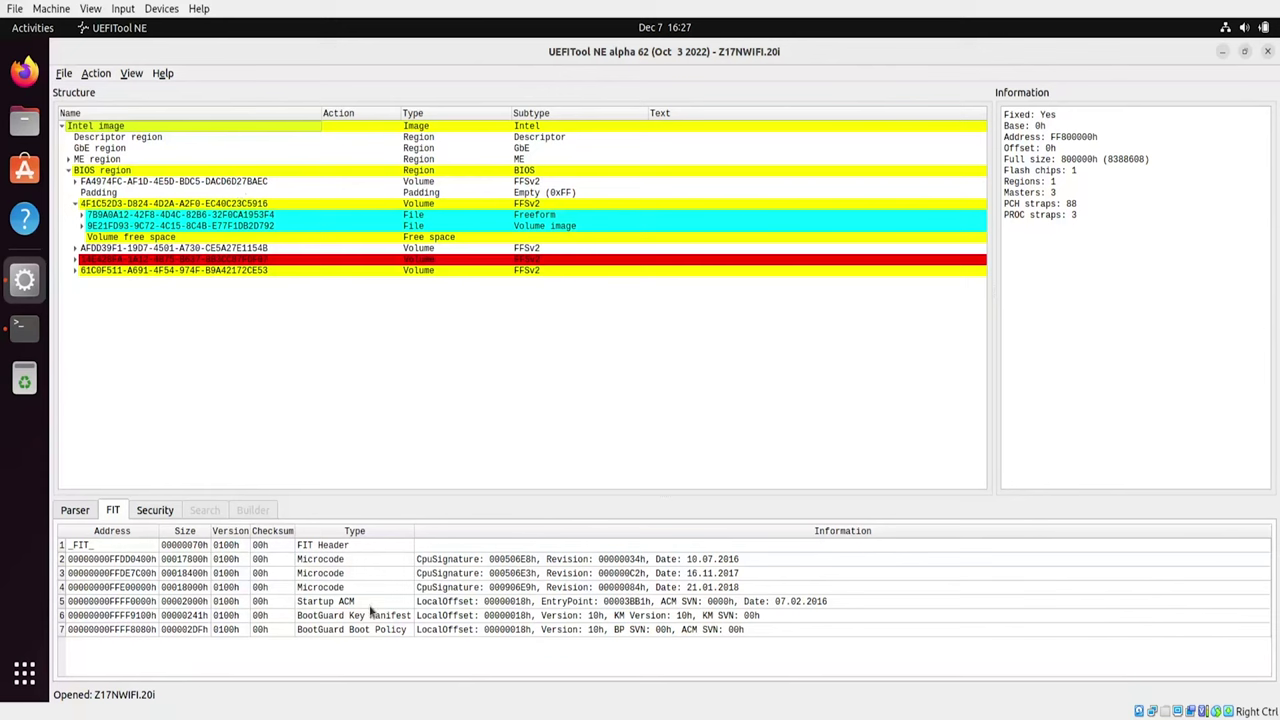
left_click(148, 511)
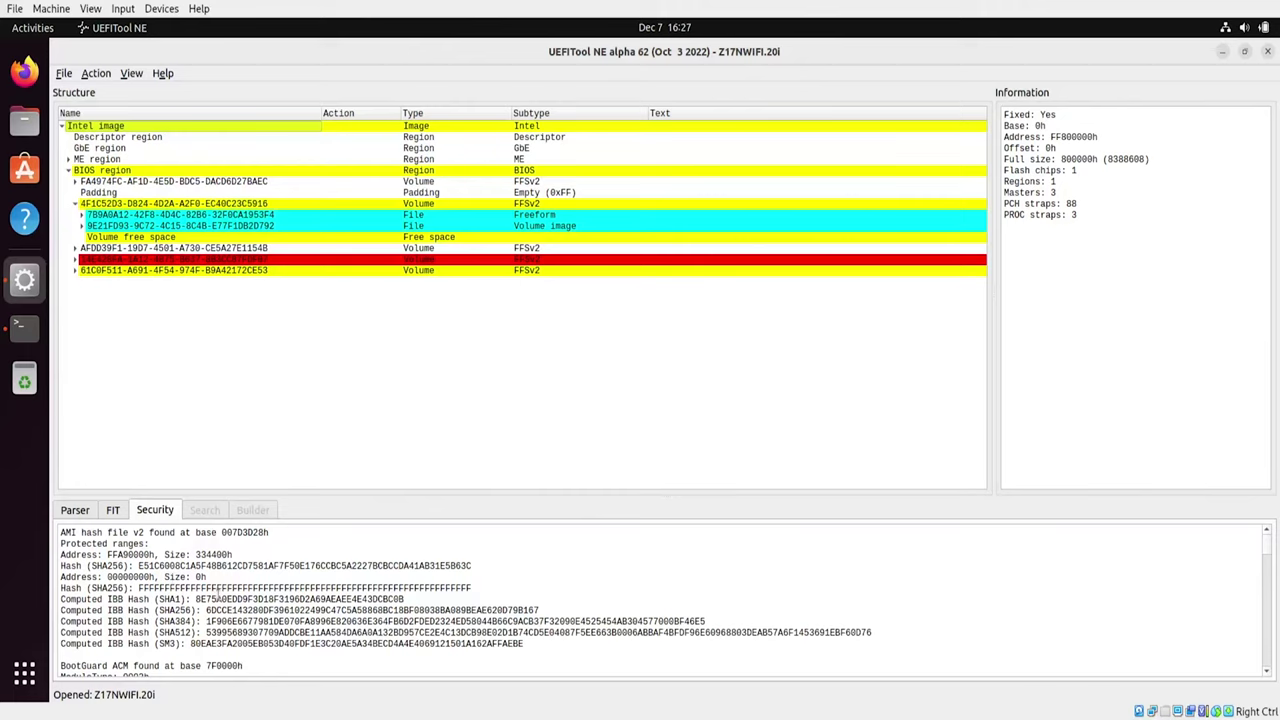
left_click(214, 598)
scroll(216, 596, "down", 4)
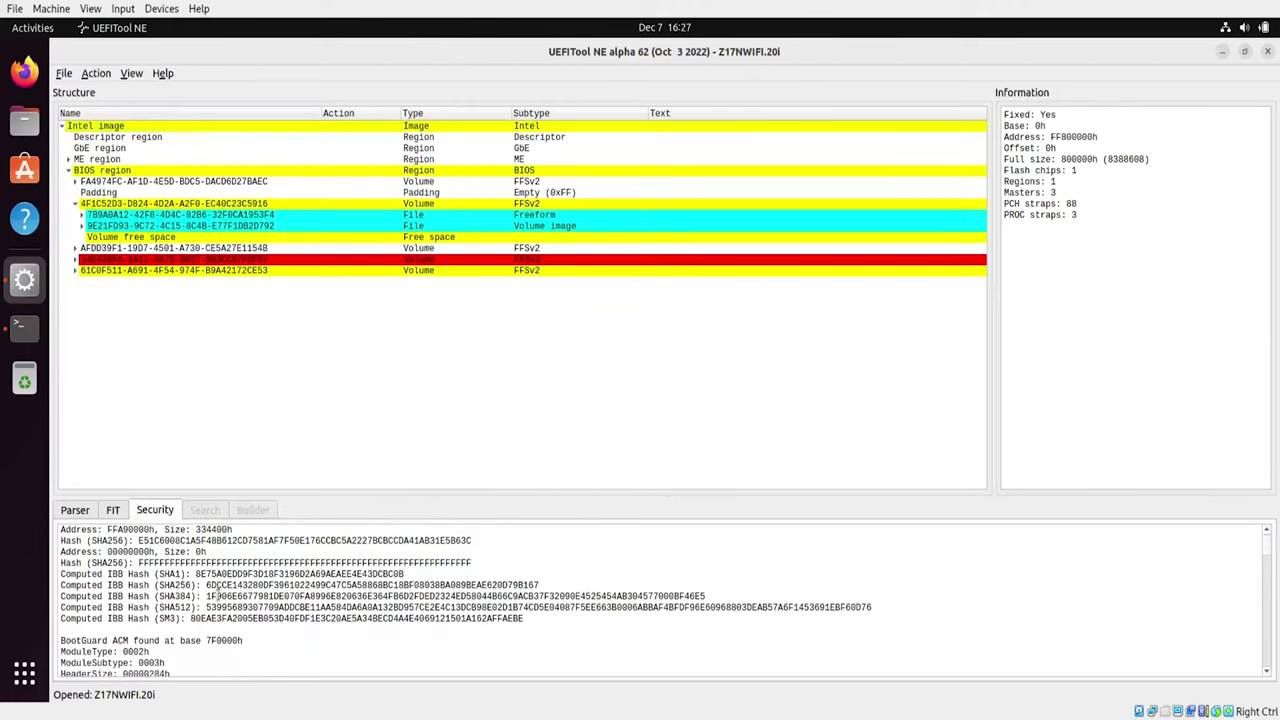
scroll(217, 595, "down", 2)
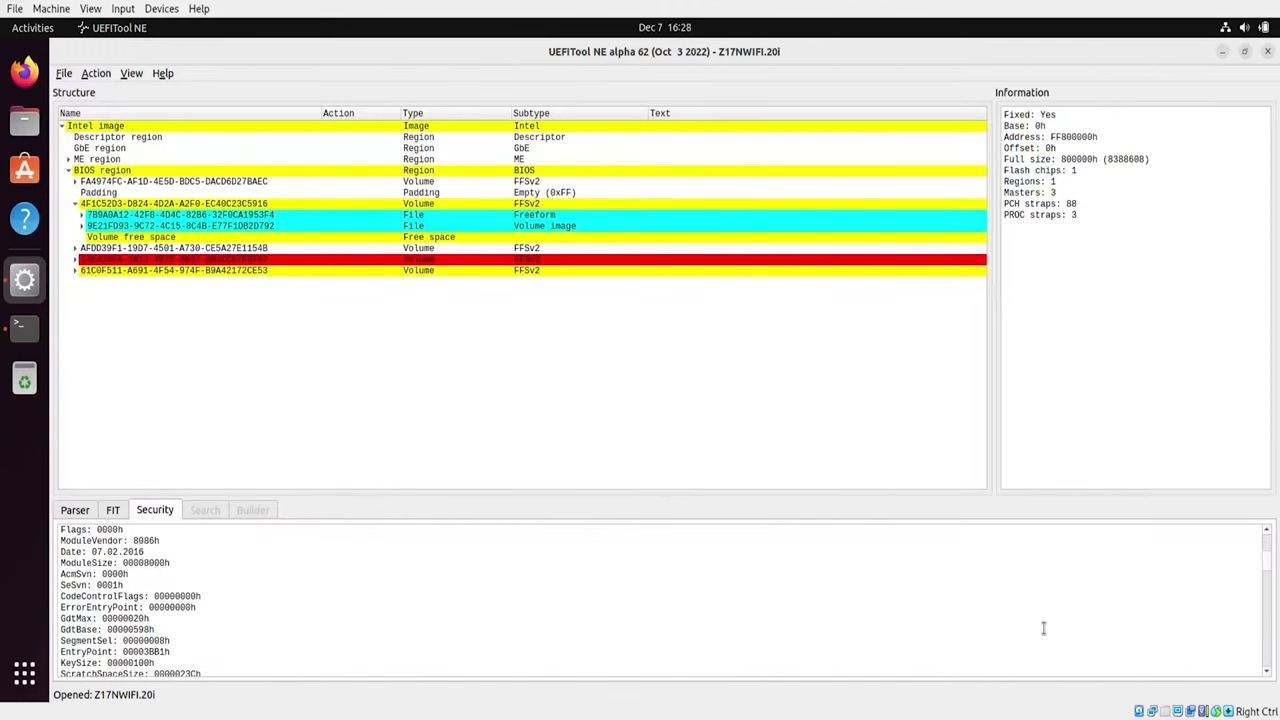
Step: Turn off the BootGuard markings in the structure tree
left_click(130, 74)
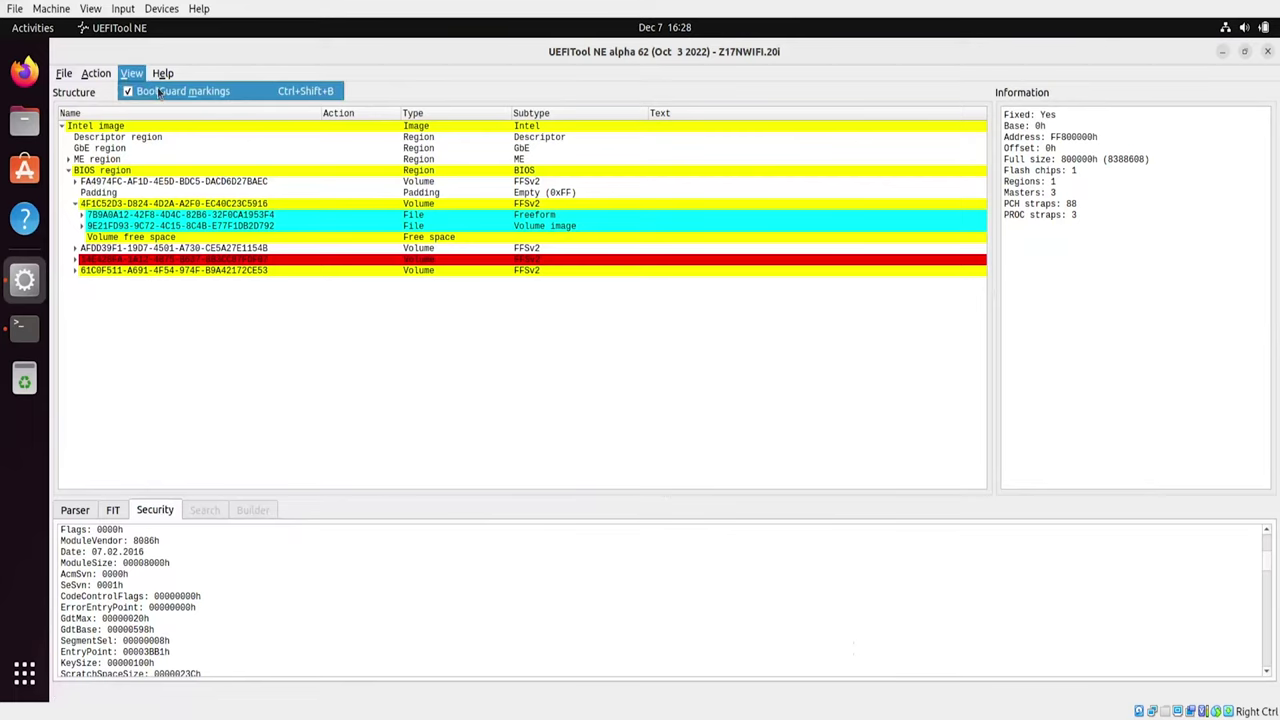
left_click(158, 91)
left_click(136, 73)
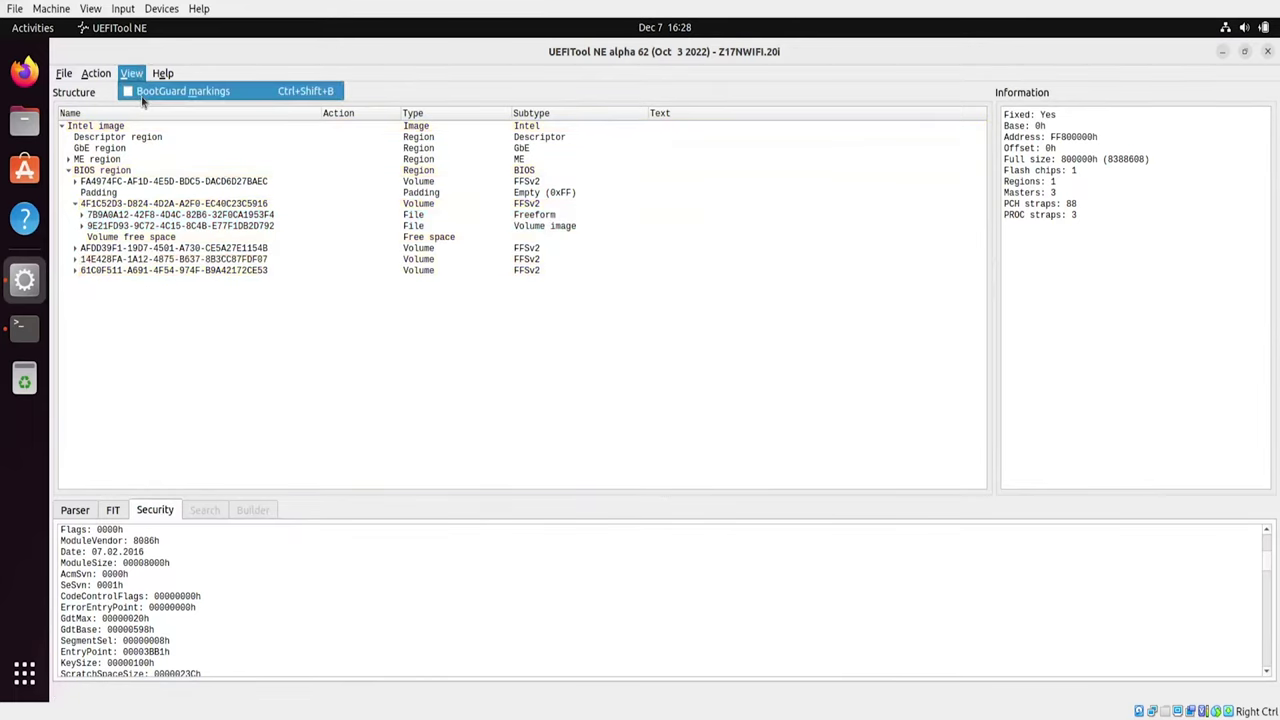